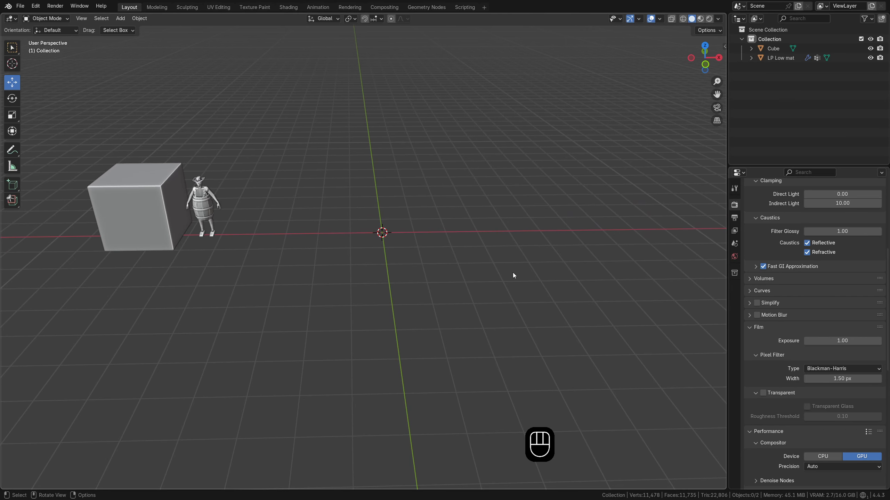
# - Set the world background colour to an Environment Texture using the sunny_rose_garden_2k.exr image
pyautogui.click(735, 258)
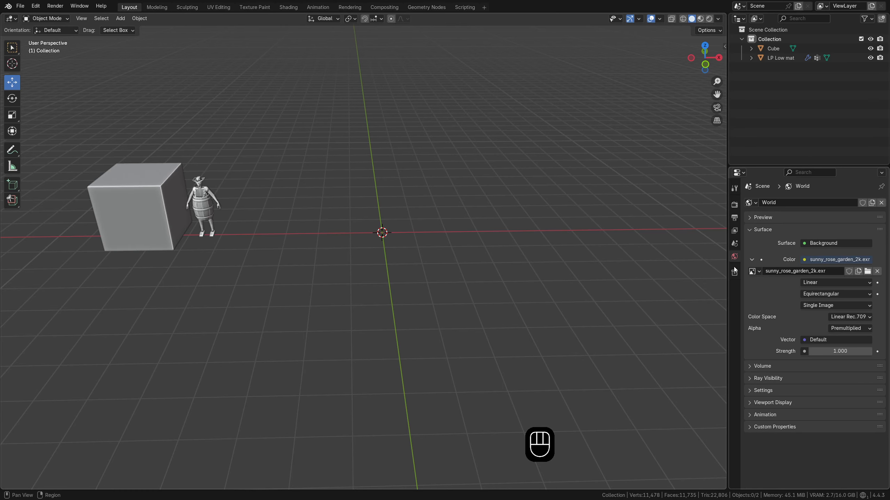
pyautogui.click(806, 259)
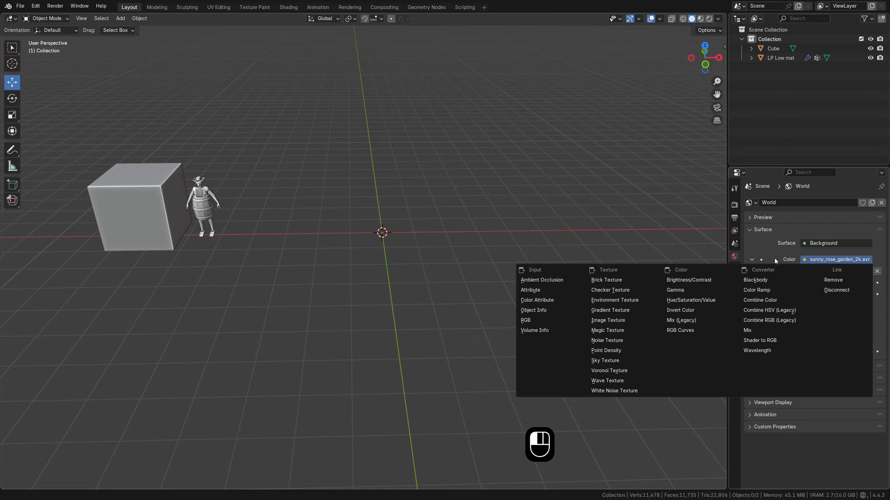
pyautogui.click(617, 300)
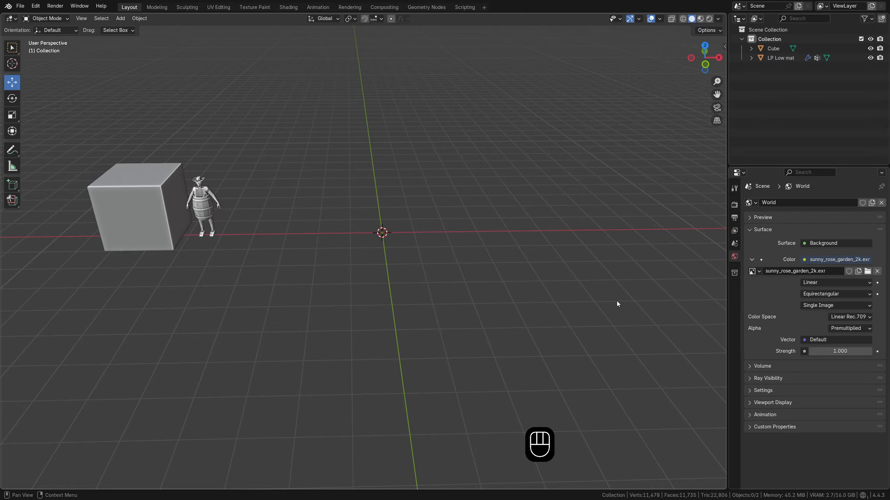
pyautogui.click(867, 273)
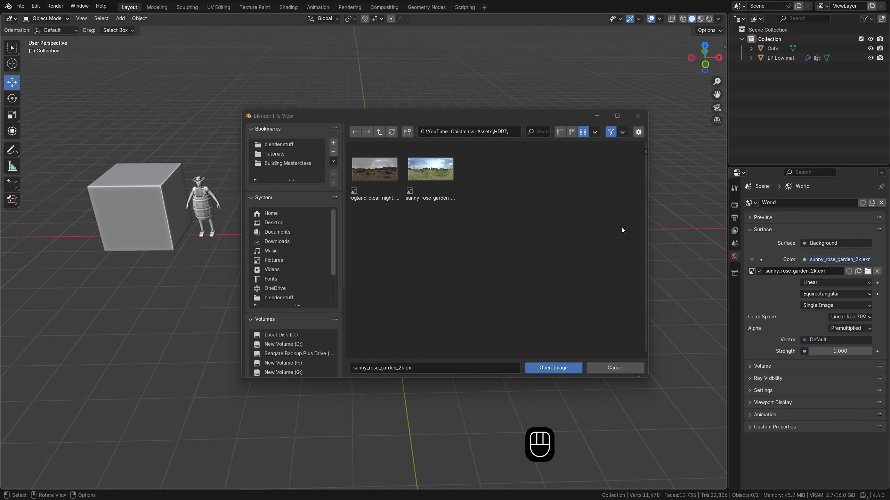
pyautogui.click(446, 193)
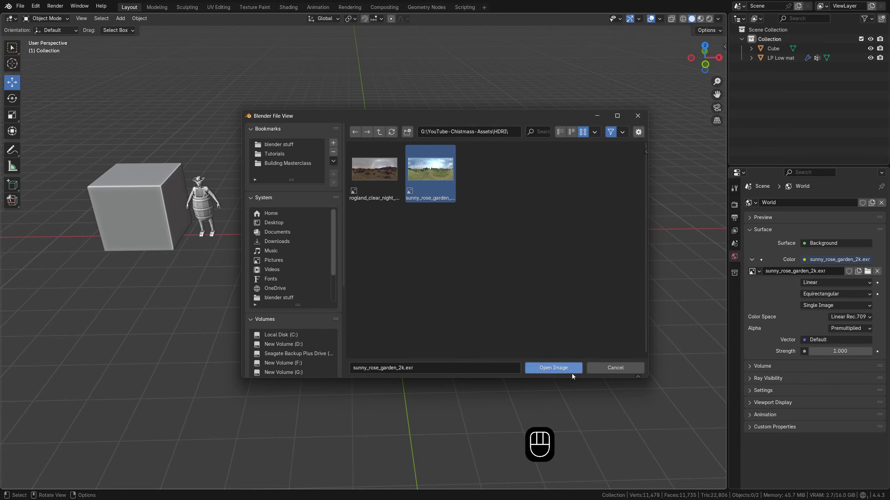
pyautogui.click(557, 368)
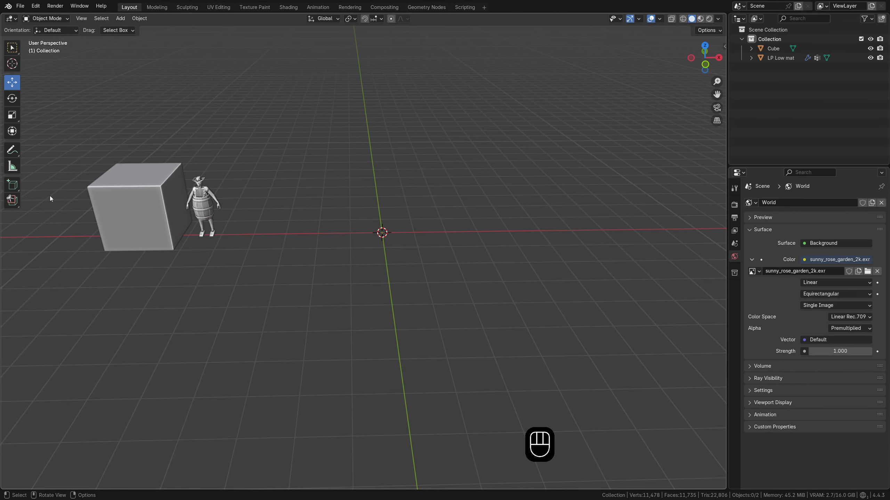
# - Switch to the Poly Haven website in the browser and view the Sunny Rose Garden page among its outdoor HDRIs
pyautogui.moveTo(0, 0); pyautogui.dragTo(301, 1)
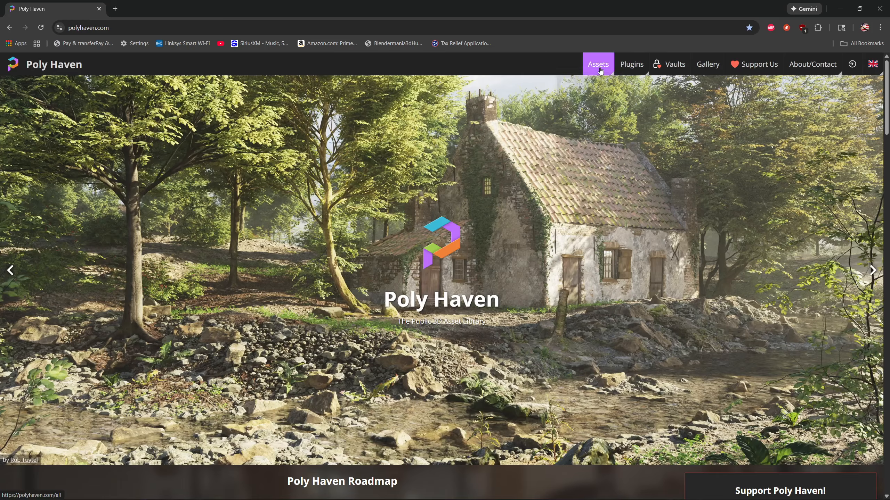
pyautogui.click(600, 70)
pyautogui.click(576, 85)
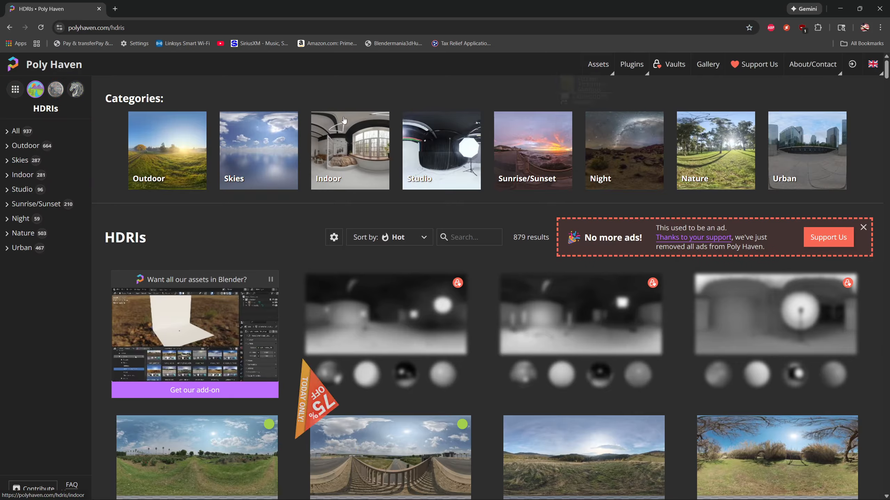
pyautogui.click(162, 154)
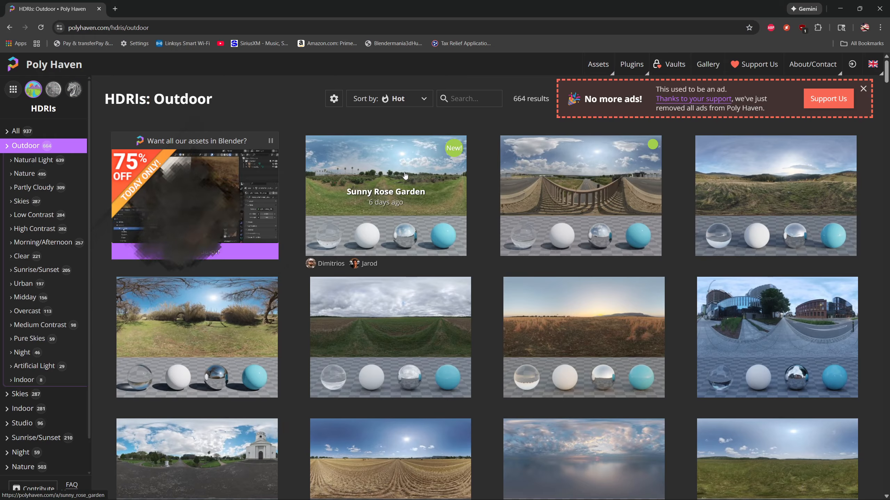
pyautogui.click(406, 174)
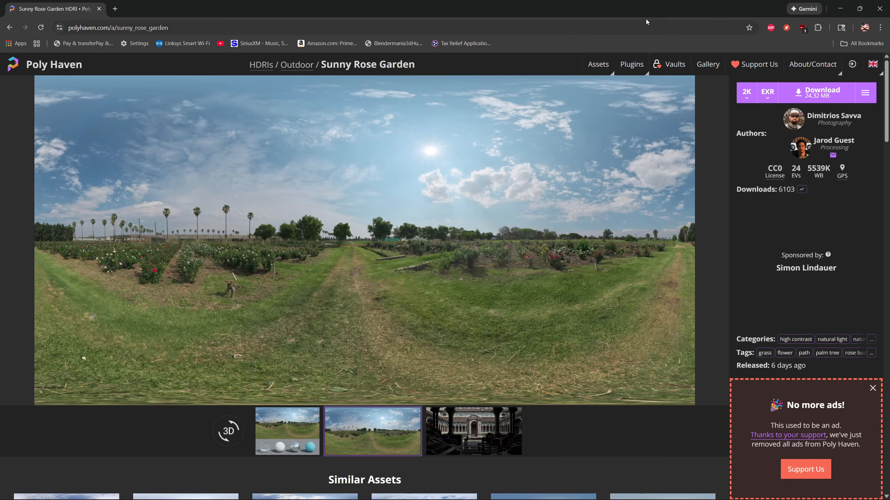
pyautogui.moveTo(644, 14); pyautogui.dragTo(1, 196)
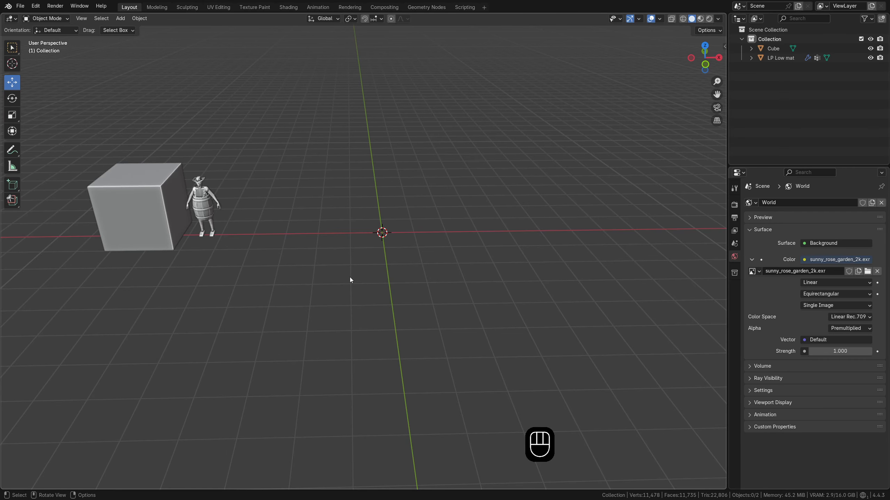
# - Display the viewport in rendered shading and enable the Transparent film background in the Cycles render settings
pyautogui.click(709, 19)
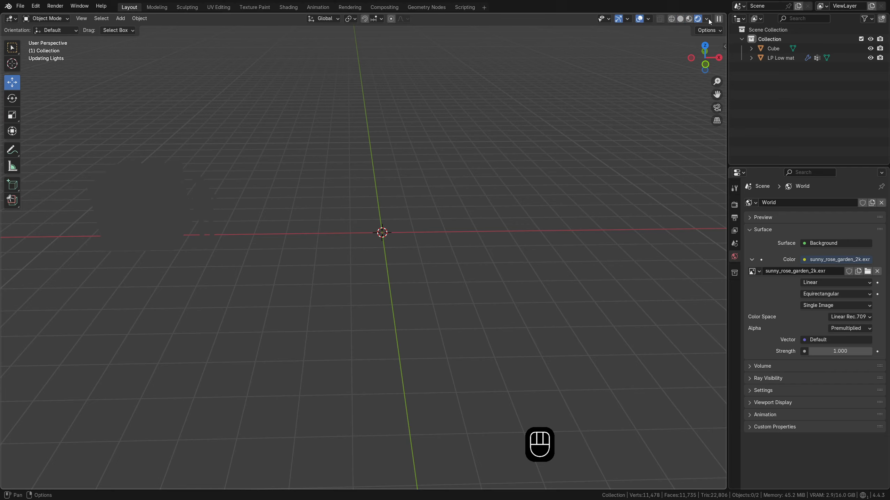
pyautogui.moveTo(492, 244)
pyautogui.mouseDown(button='middle')
pyautogui.moveTo(492, 221)
pyautogui.moveTo(508, 236)
pyautogui.moveTo(478, 224)
pyautogui.mouseUp(button='middle')
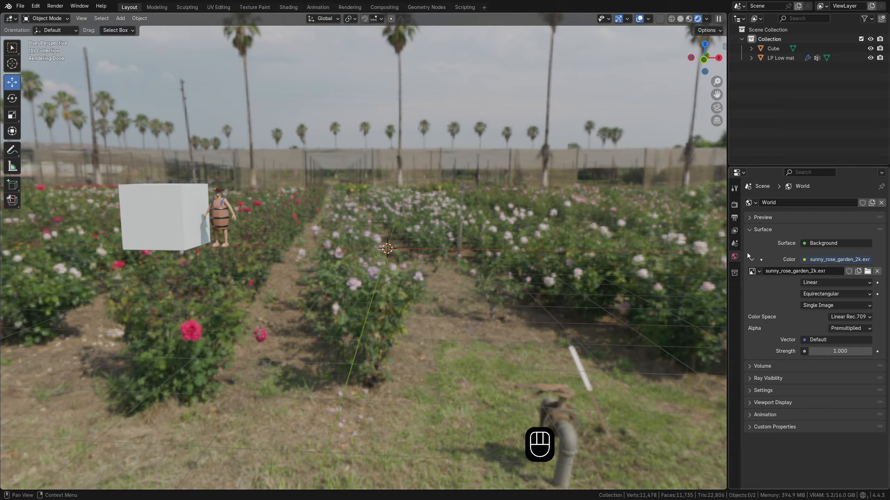
pyautogui.click(737, 206)
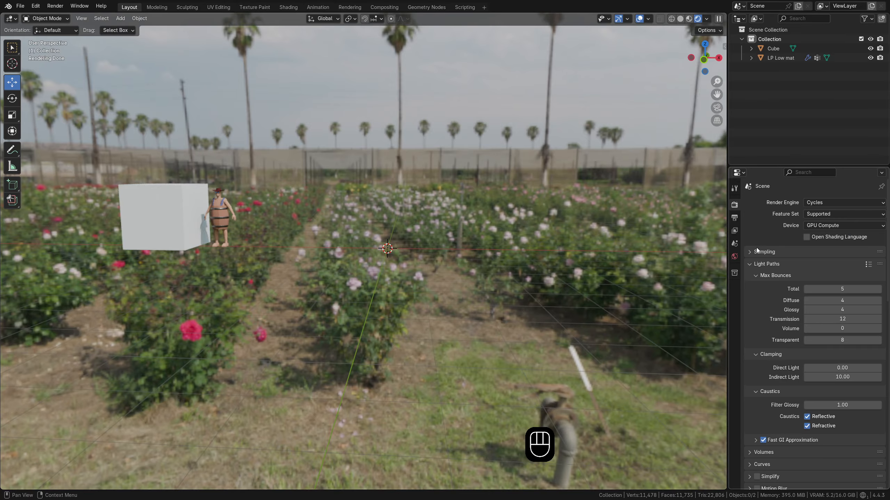
pyautogui.scroll(-3, 777, 350)
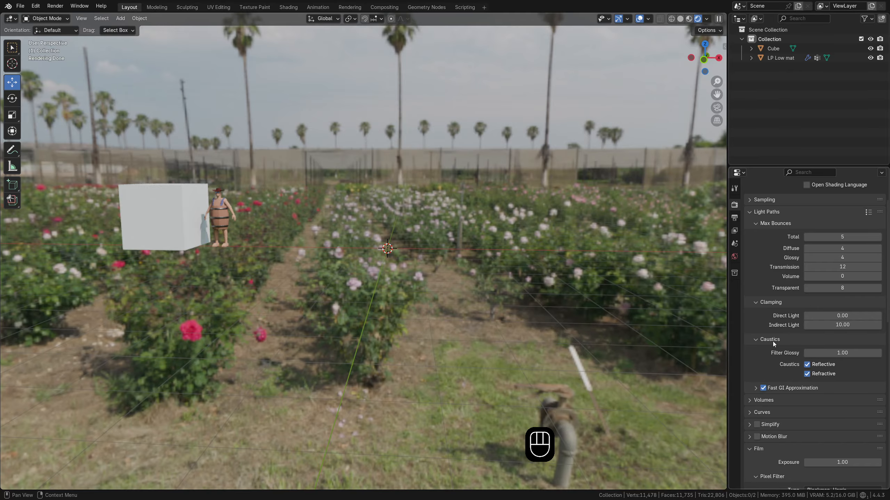
pyautogui.scroll(-8, 772, 342)
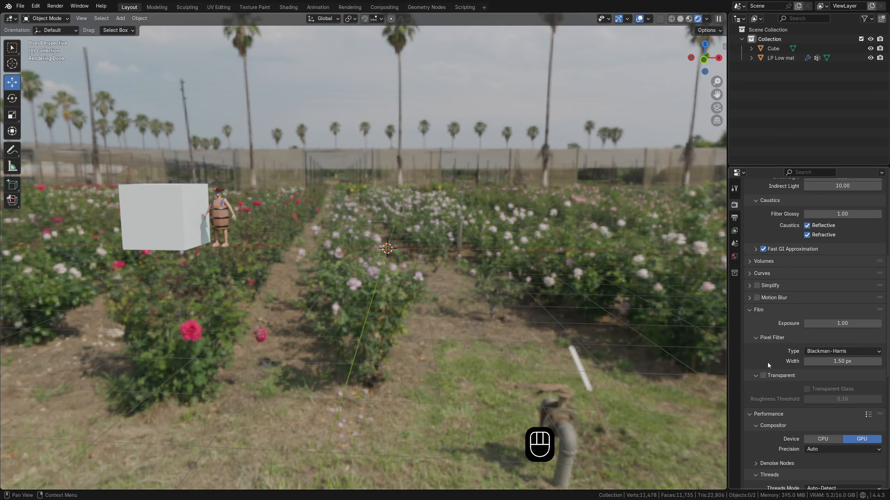
pyautogui.click(762, 377)
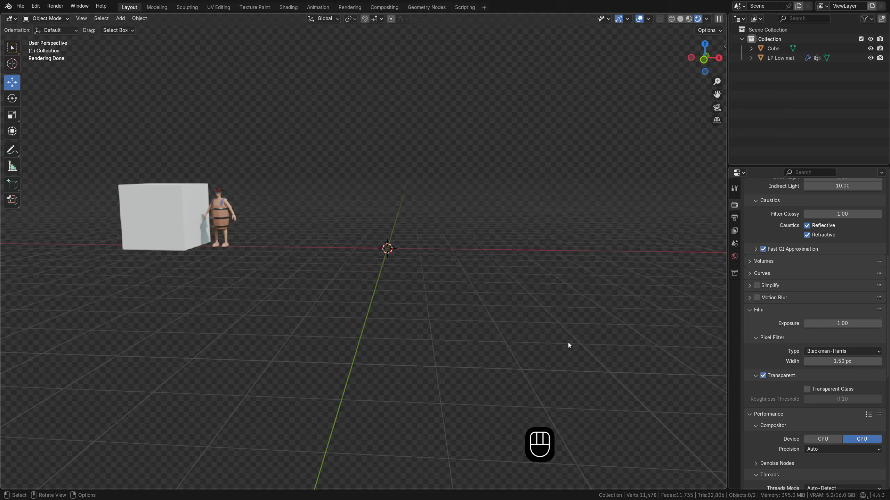
pyautogui.moveTo(386, 224)
pyautogui.mouseDown(button='middle')
pyautogui.moveTo(367, 211)
pyautogui.moveTo(379, 218)
pyautogui.mouseUp(button='middle')
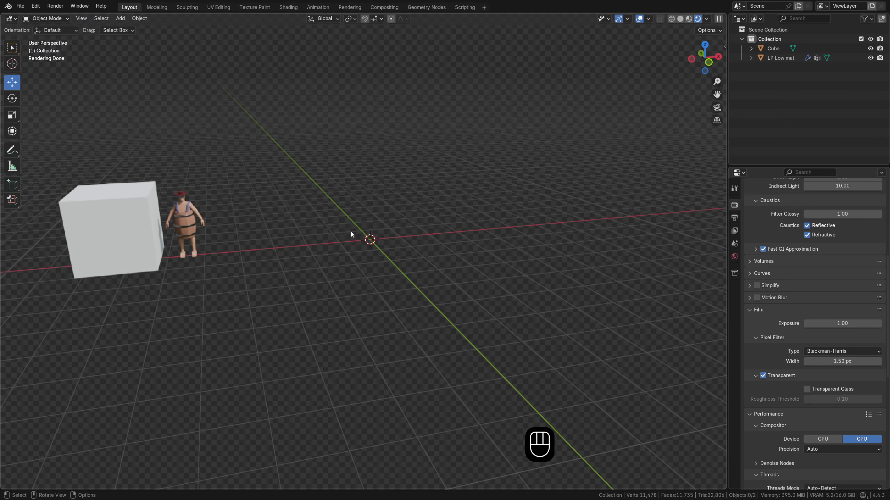
# - Return the viewport to solid shading and add a 32-vertex mesh circle of 1 m radius at the origin in top view
pyautogui.click(680, 20)
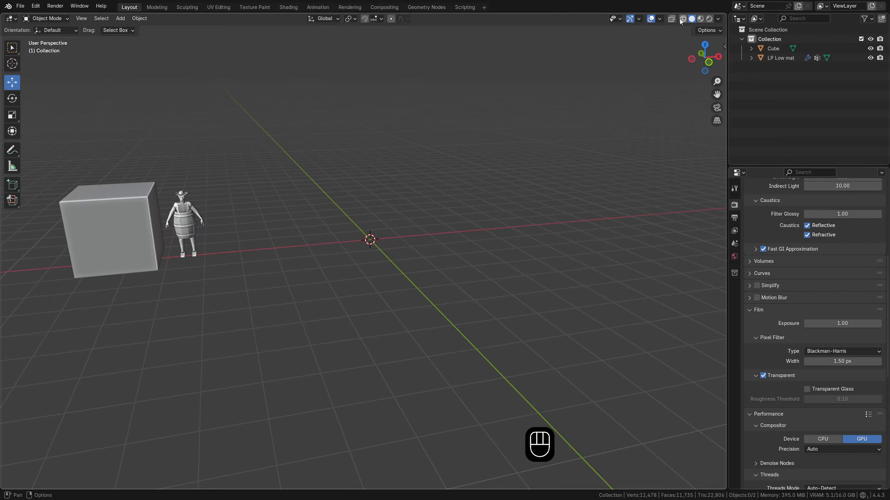
pyautogui.moveTo(345, 233)
pyautogui.mouseDown(button='middle')
pyautogui.moveTo(398, 283)
pyautogui.moveTo(411, 329)
pyautogui.mouseUp(button='middle')
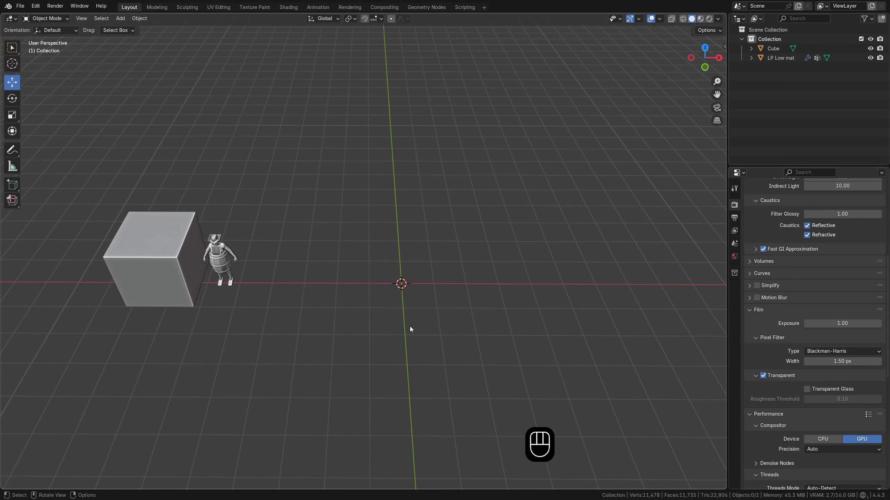
pyautogui.press('KP_7')
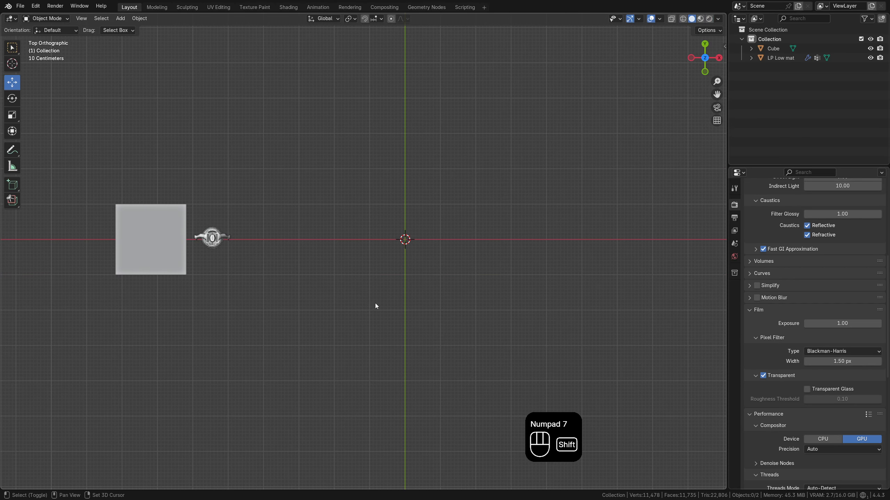
pyautogui.hotkey('shift', 'a')
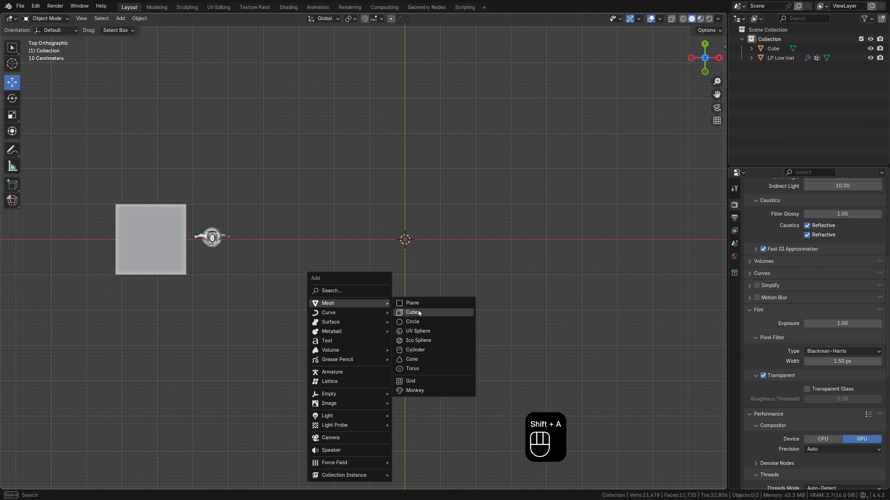
pyautogui.click(412, 322)
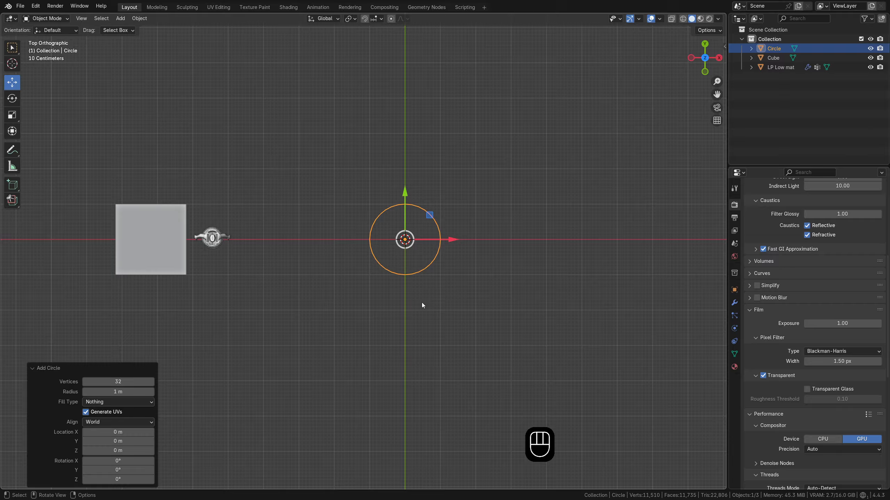
# - Delete the vertices of the circle's half below the X axis, leaving an upper semicircular arc
pyautogui.press('Tab')
pyautogui.scroll(5, 407, 261)
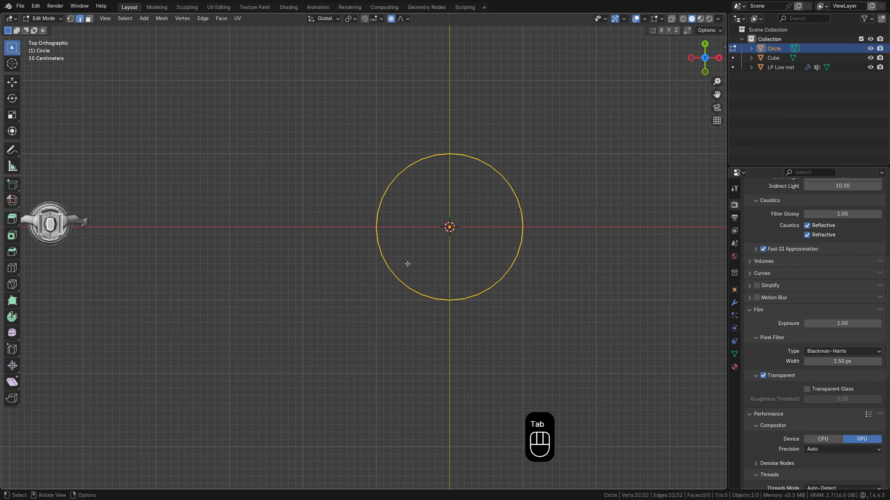
pyautogui.press('1')
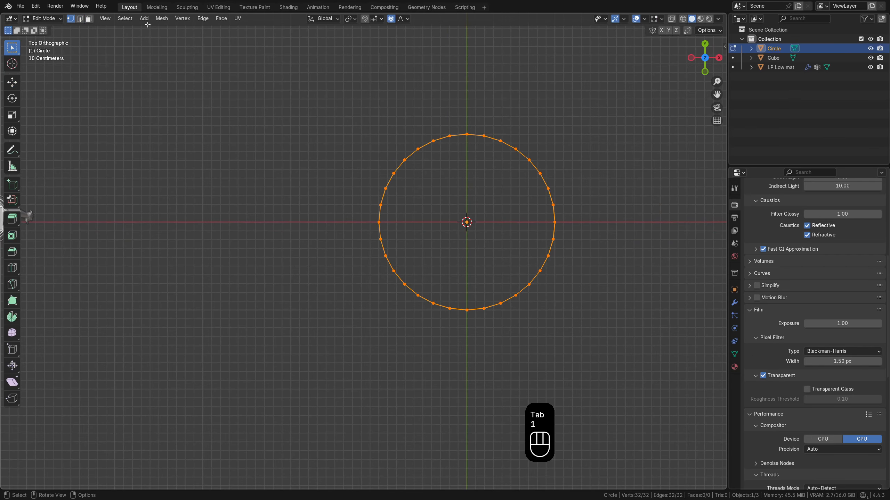
pyautogui.moveTo(365, 230); pyautogui.dragTo(615, 340)
pyautogui.press('Delete')
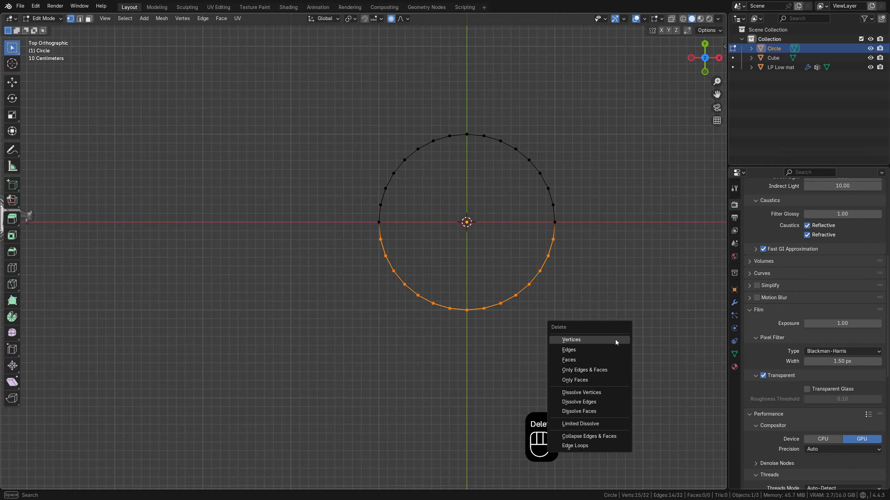
pyautogui.click(616, 340)
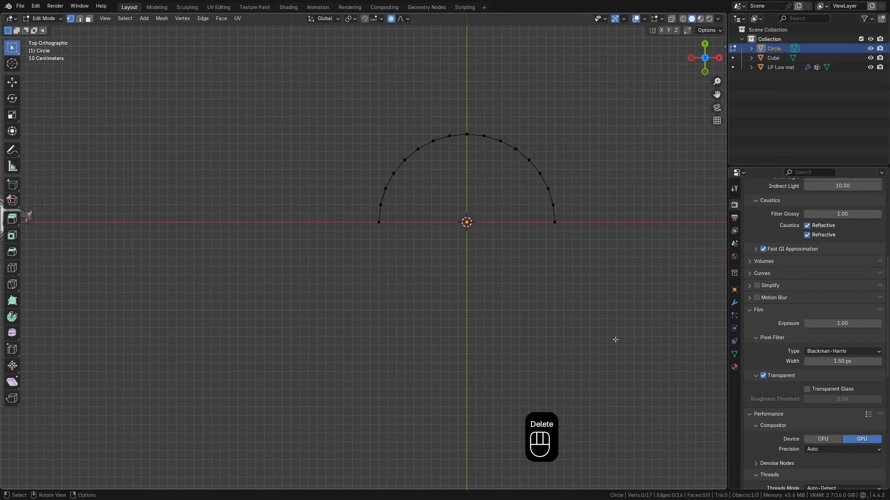
# - Extrude the arc's left end vertex about 2.99 m along negative Y to form a straight cane stem
pyautogui.click(380, 222)
pyautogui.scroll(-4, 395, 284)
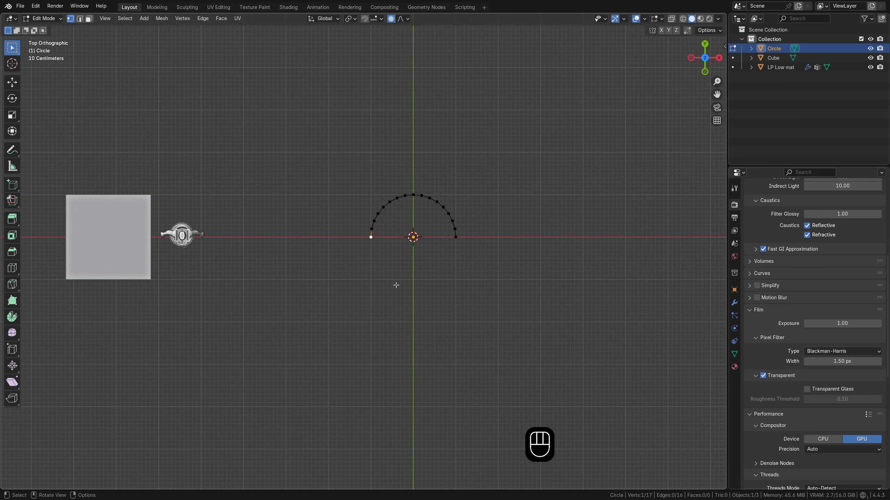
pyautogui.scroll(1, 395, 285)
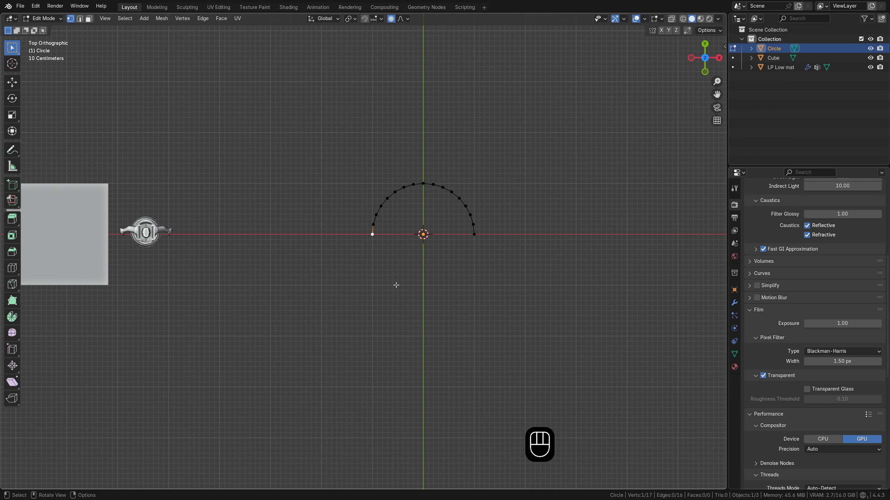
pyautogui.press('e')
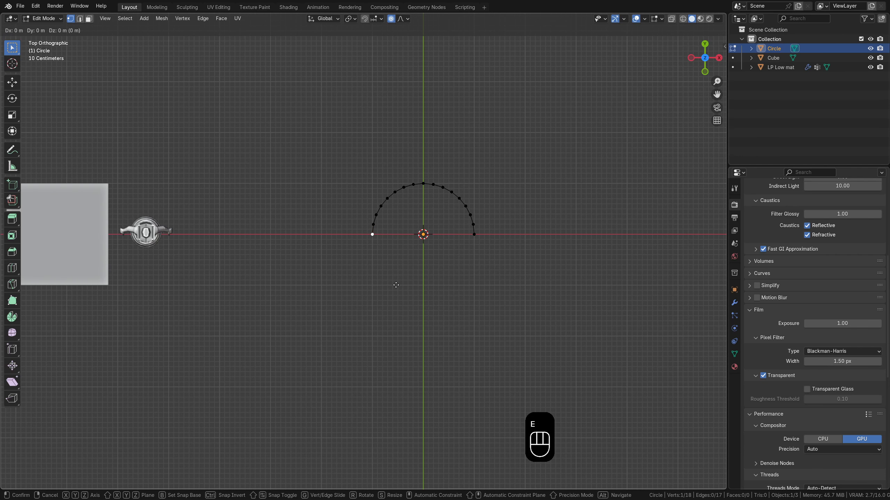
pyautogui.press('y')
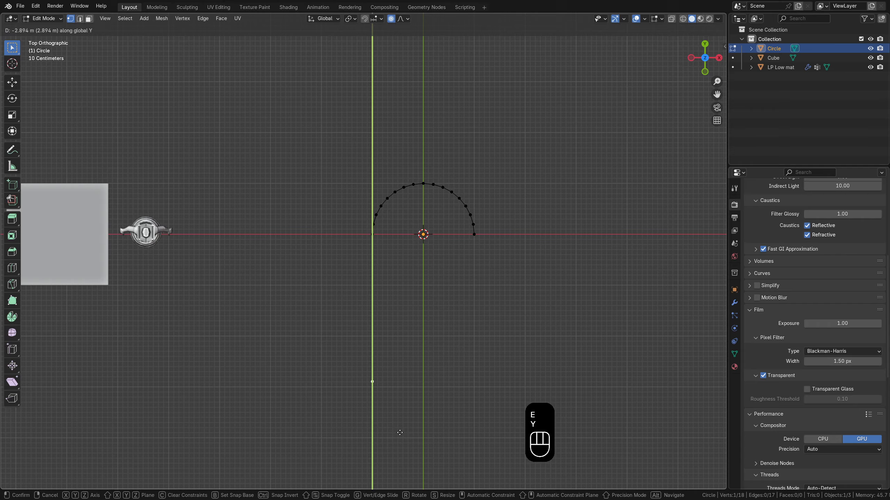
pyautogui.click(400, 435)
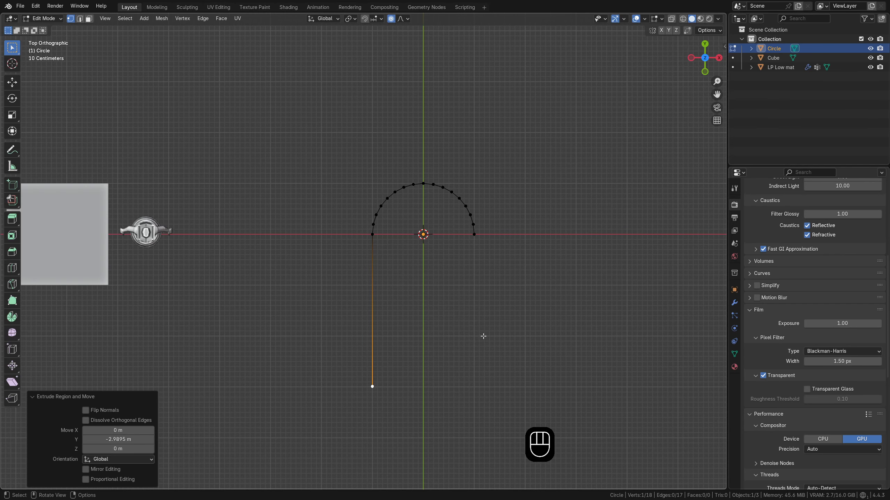
# - Leave mesh editing and convert the cane outline object from a mesh to a curve
pyautogui.moveTo(478, 305)
pyautogui.mouseDown(button='middle')
pyautogui.moveTo(477, 284)
pyautogui.moveTo(473, 291)
pyautogui.mouseUp(button='middle')
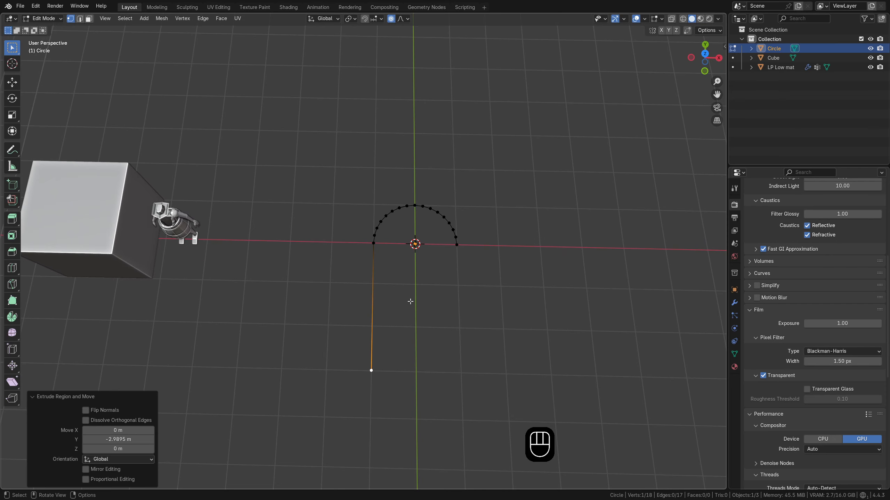
pyautogui.press('Tab')
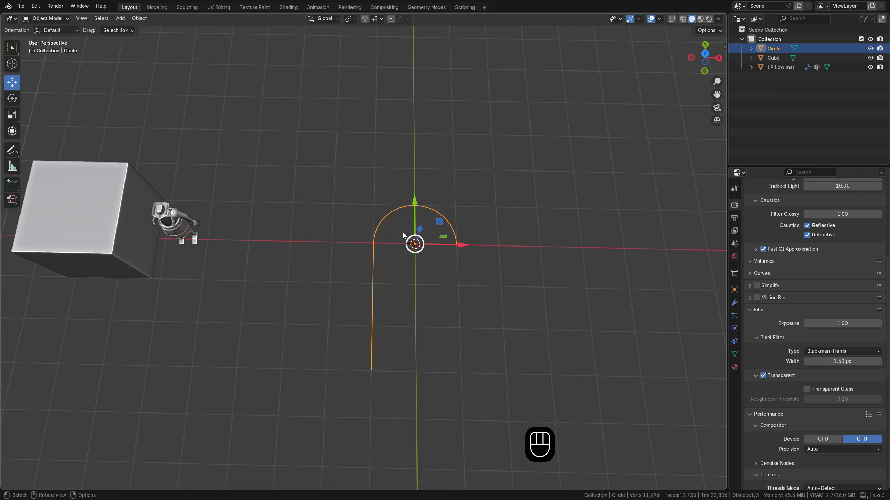
pyautogui.rightClick(372, 237)
pyautogui.moveTo(372, 238)
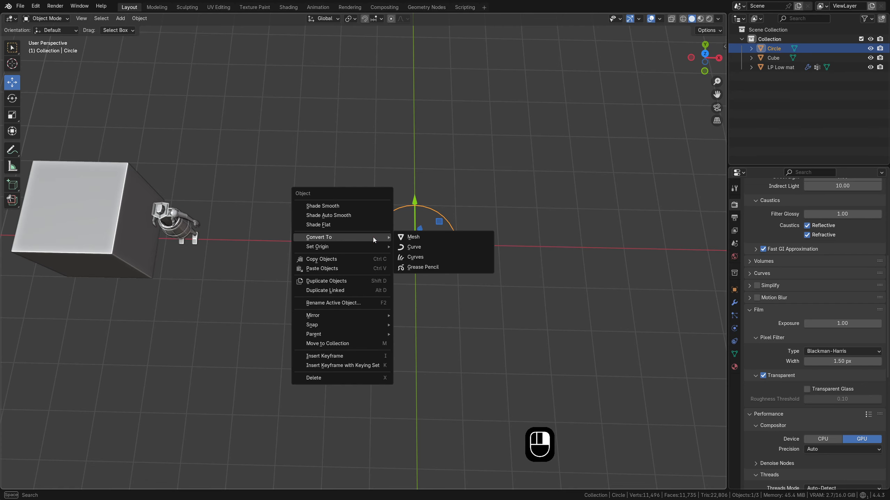
pyautogui.click(424, 247)
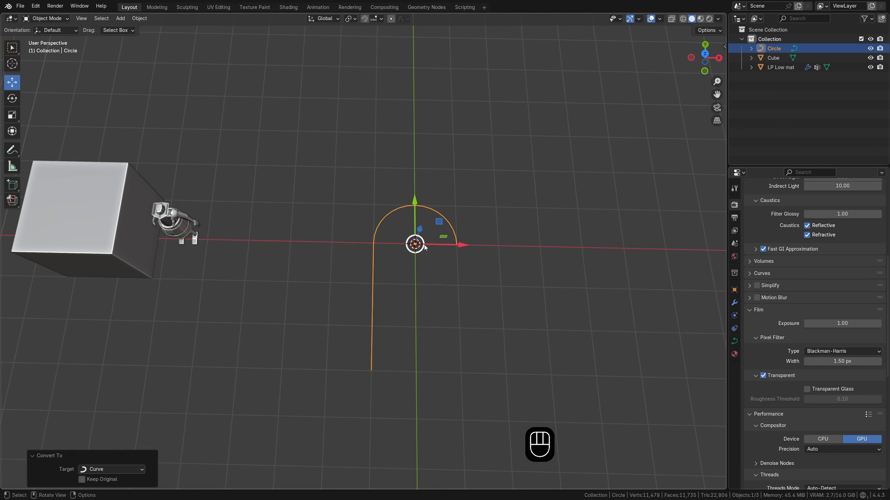
# - Give the cane curve a round bevel with a depth of about 0.201 m
pyautogui.click(735, 341)
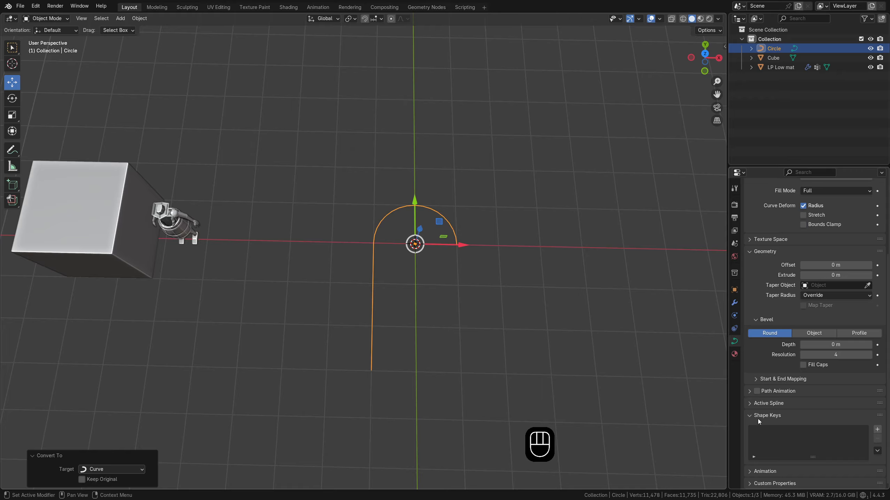
pyautogui.scroll(1, 761, 338)
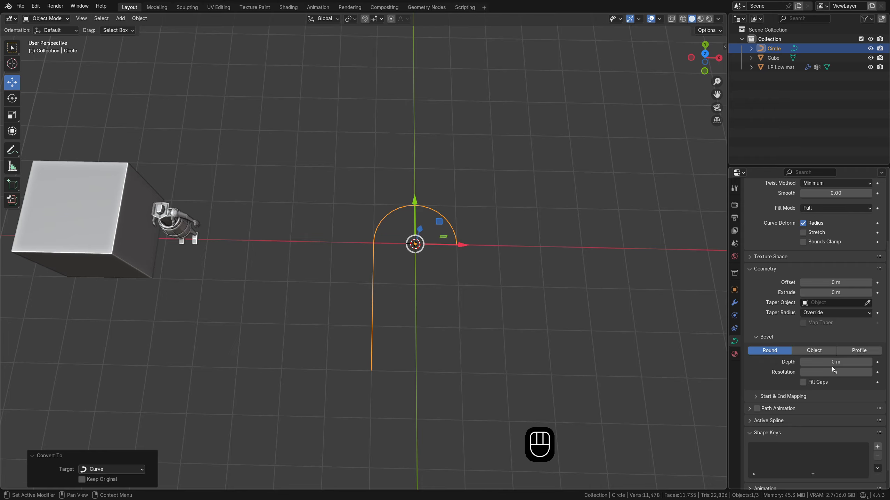
pyautogui.moveTo(836, 362); pyautogui.dragTo(865, 362)
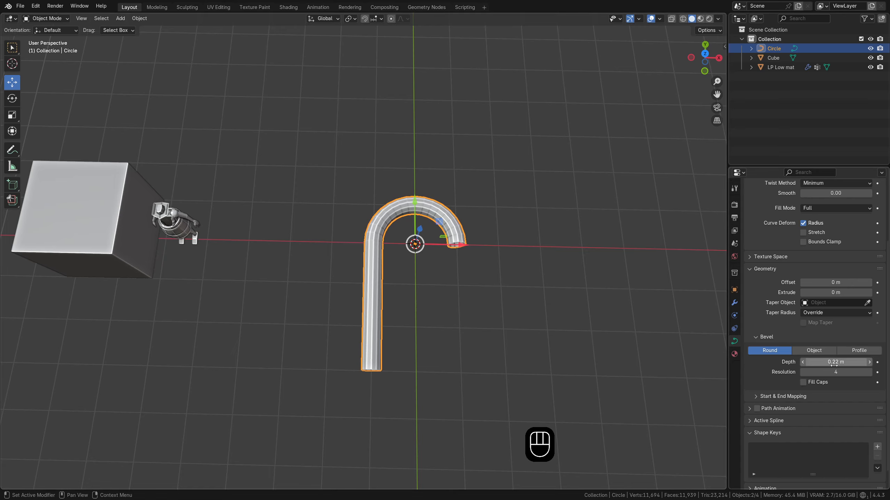
pyautogui.moveTo(835, 362); pyautogui.dragTo(825, 362)
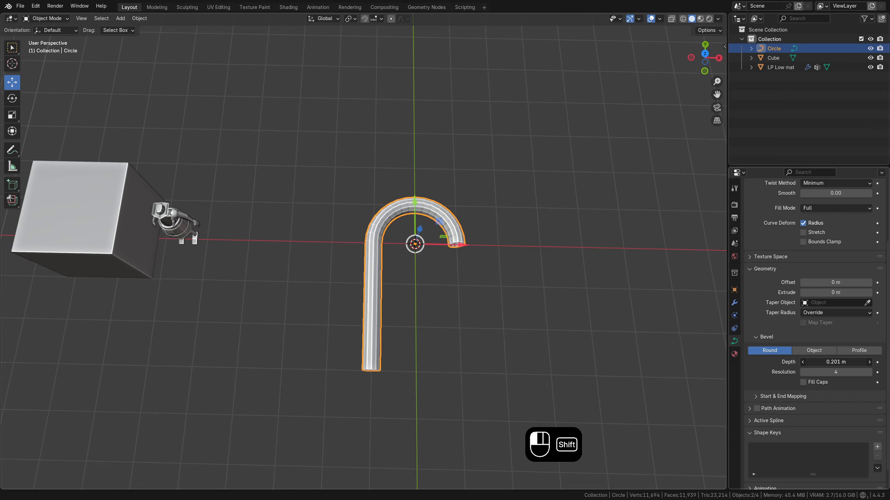
# - Try converting the beveled cane curve to a mesh, and undo the conversion
pyautogui.rightClick(376, 284)
pyautogui.moveTo(376, 284)
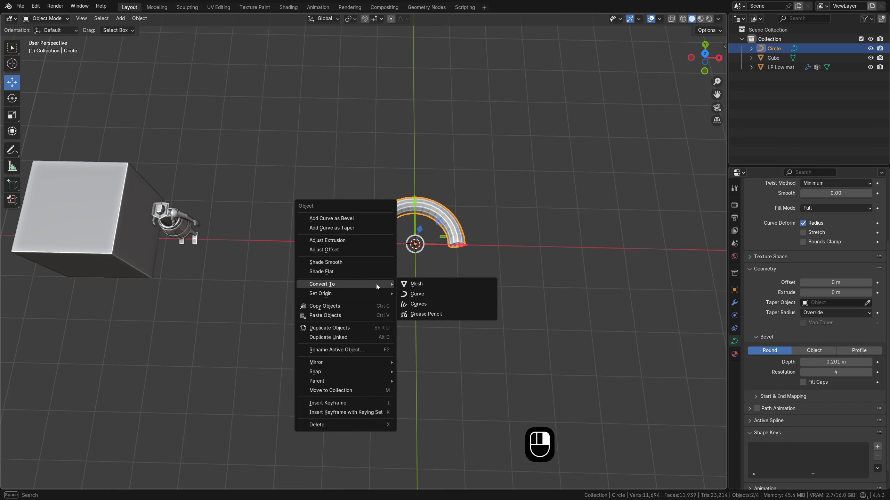
pyautogui.click(416, 286)
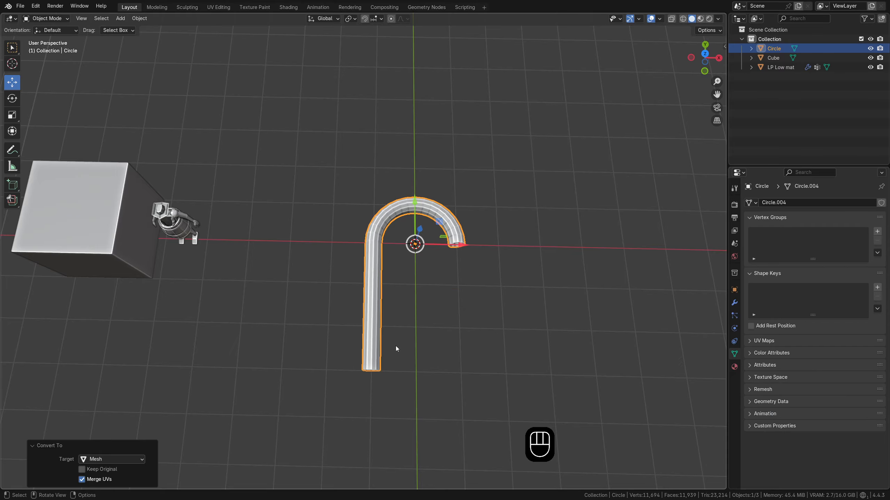
pyautogui.moveTo(396, 346); pyautogui.dragTo(372, 318, button='middle')
pyautogui.scroll(4, 389, 305)
pyautogui.scroll(-3, 390, 306)
pyautogui.hotkey('ctrl', 'z')
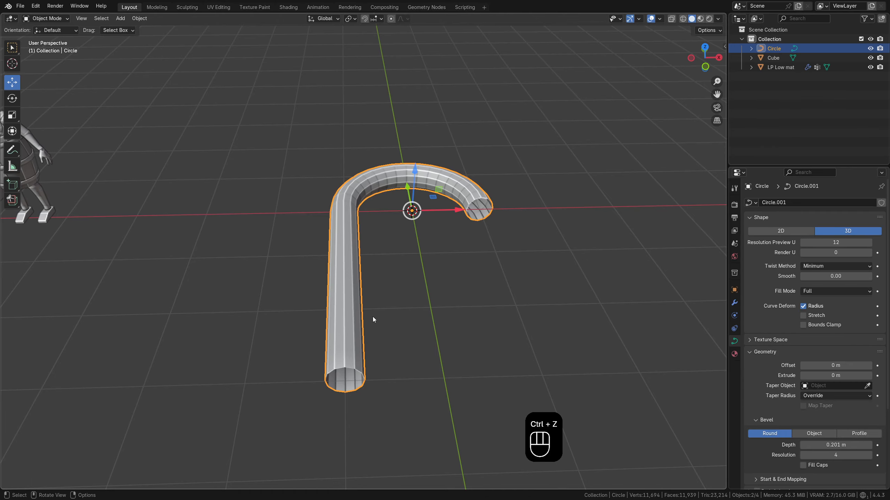
# - Set the cane curve's bevel resolution to 6
pyautogui.moveTo(620, 358); pyautogui.dragTo(600, 355, button='middle')
pyautogui.scroll(-5, 776, 391)
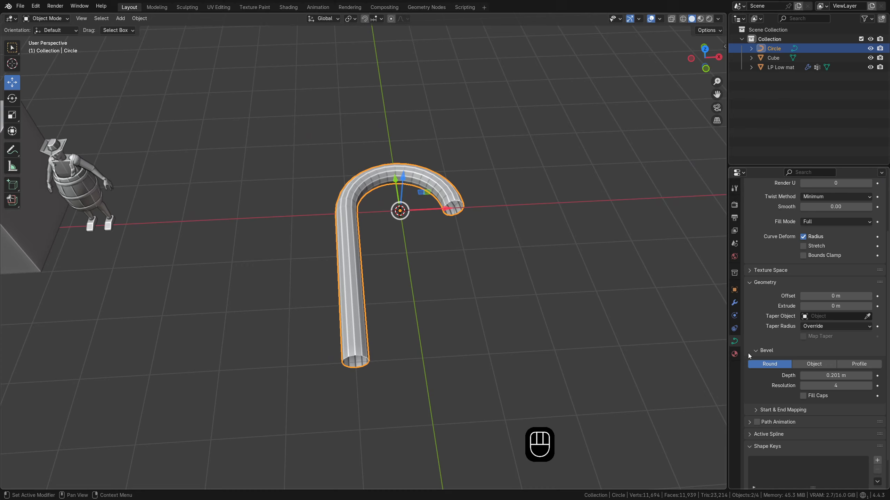
pyautogui.click(736, 339)
pyautogui.click(869, 385)
pyautogui.click(869, 386)
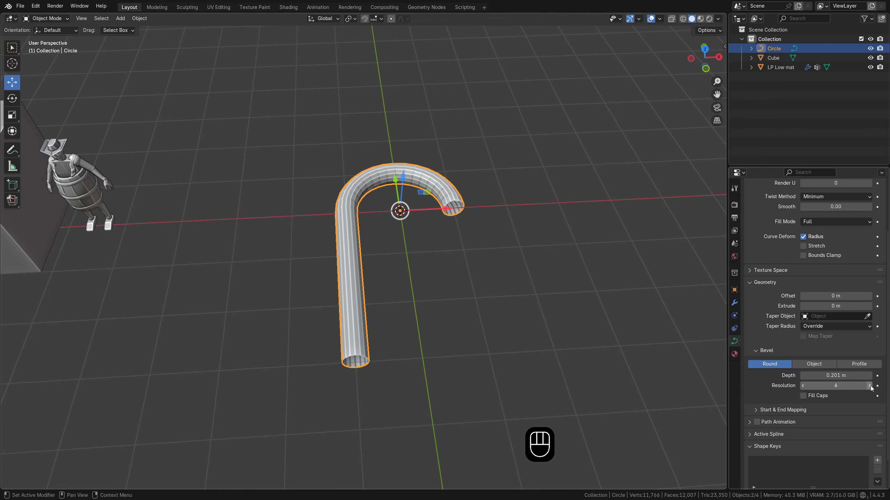
# - Convert the rounded cane curve to a mesh
pyautogui.moveTo(485, 303); pyautogui.dragTo(457, 283, button='middle')
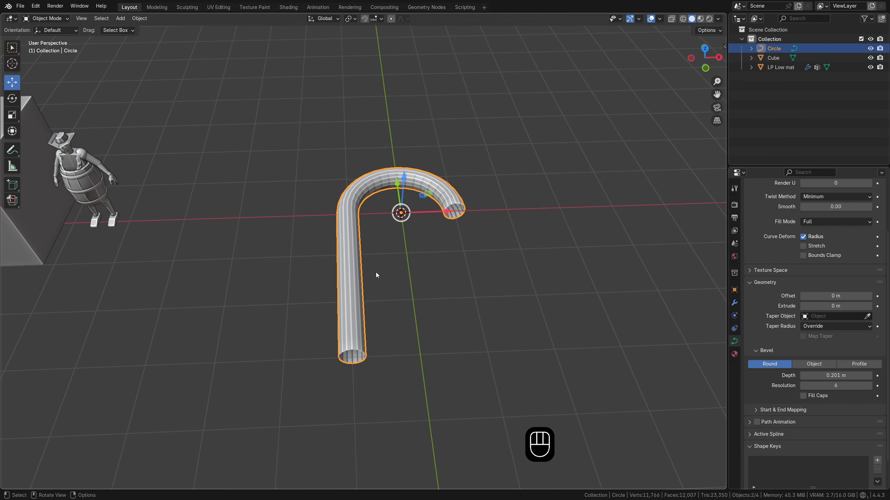
pyautogui.rightClick(356, 268)
pyautogui.moveTo(355, 268)
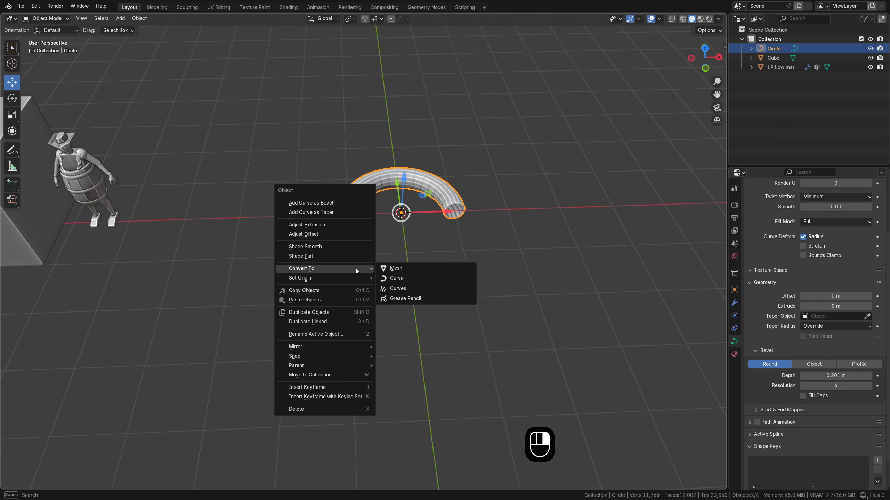
pyautogui.click(404, 268)
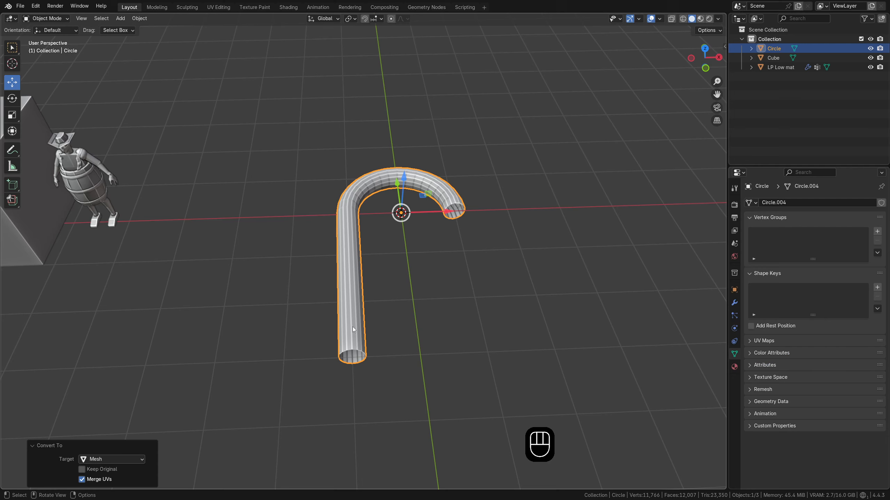
# - Select the open edge loops at both ends of the cane and fill each with a face
pyautogui.moveTo(352, 327); pyautogui.dragTo(345, 347, button='middle')
pyautogui.press('Tab')
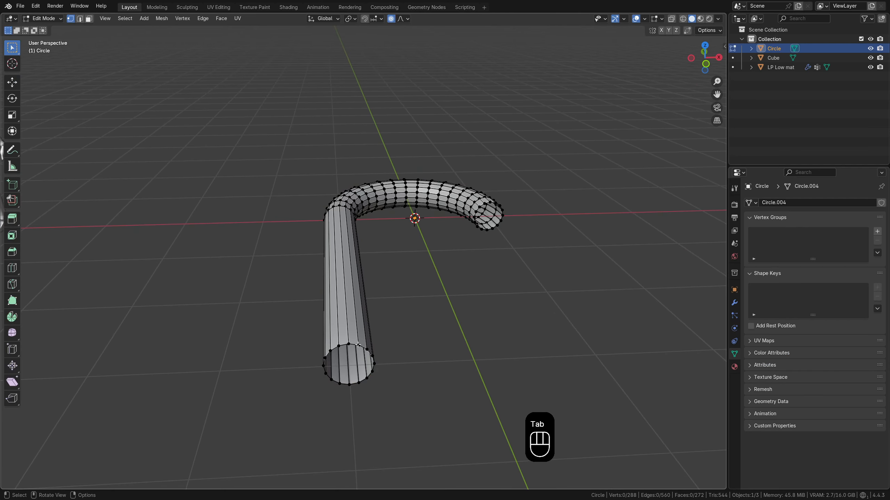
pyautogui.press('2')
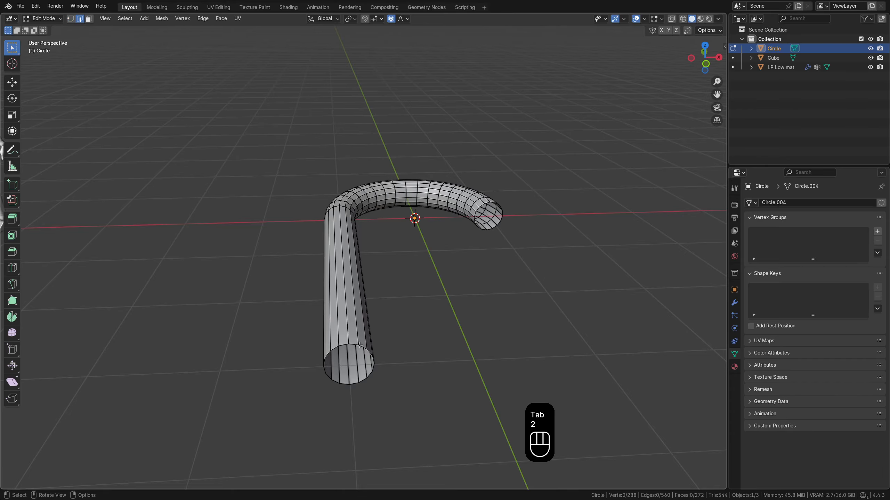
pyautogui.keyDown('alt'); pyautogui.click(360, 345); pyautogui.keyUp('alt')
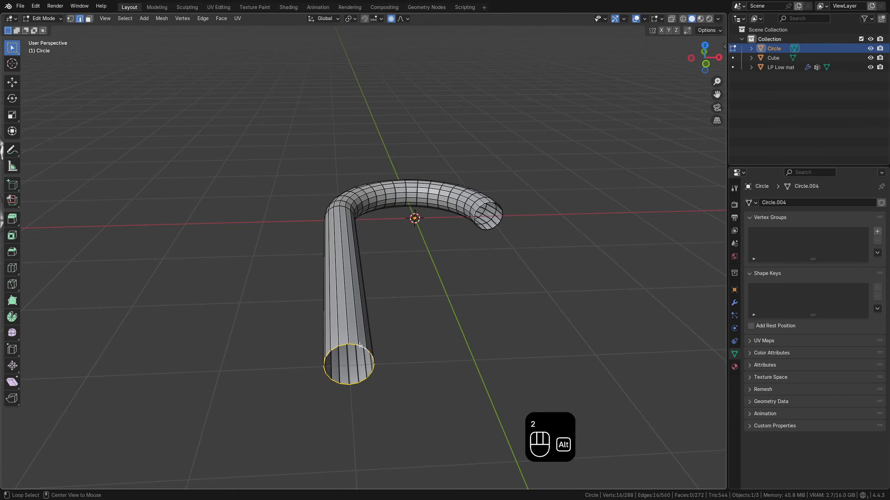
pyautogui.moveTo(454, 297); pyautogui.dragTo(592, 213, button='middle')
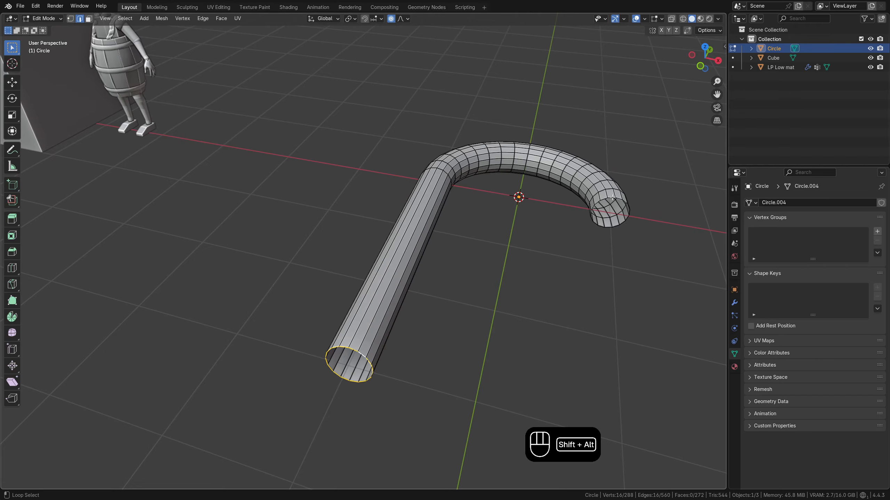
pyautogui.keyDown('alt'); pyautogui.keyDown('shift'); pyautogui.click(592, 213); pyautogui.keyUp('shift'); pyautogui.keyUp('alt')
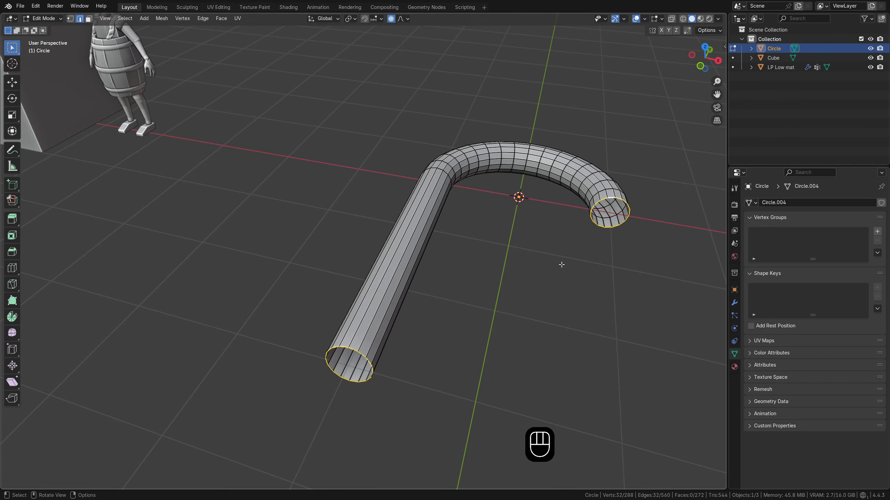
pyautogui.press('f')
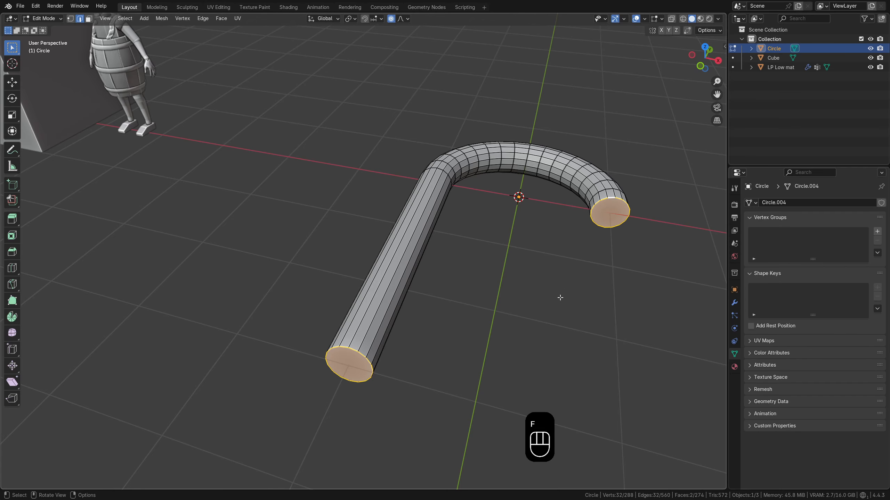
# - Add 14 evenly spaced loop cuts along the cane's straight stem, keeping them centered without sliding
pyautogui.moveTo(473, 341)
pyautogui.mouseDown(button='middle')
pyautogui.moveTo(493, 342)
pyautogui.moveTo(469, 354)
pyautogui.moveTo(462, 329)
pyautogui.moveTo(476, 342)
pyautogui.mouseUp(button='middle')
pyautogui.moveTo(458, 356); pyautogui.dragTo(448, 352, button='middle')
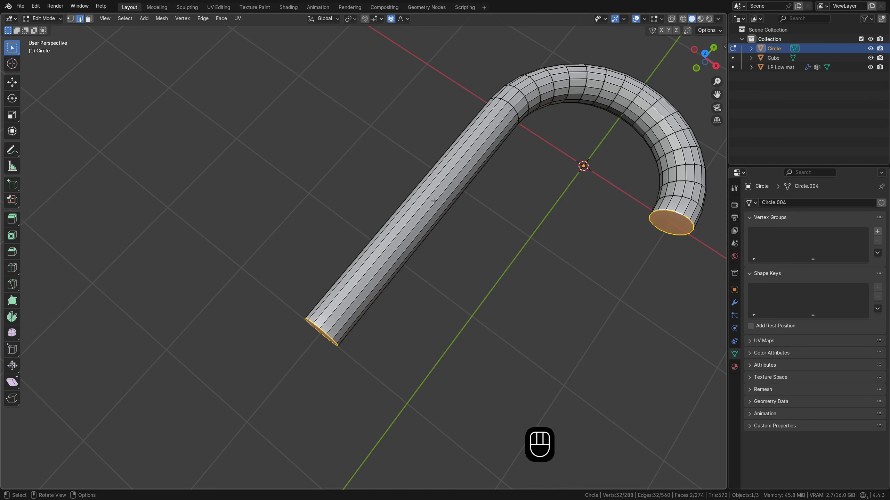
pyautogui.moveTo(499, 157); pyautogui.dragTo(433, 245, button='middle')
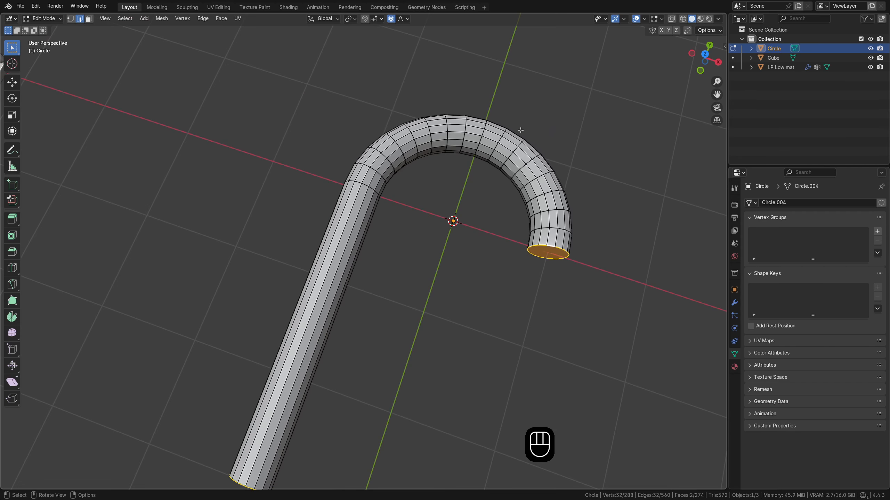
pyautogui.keyDown('shift'); pyautogui.moveTo(399, 340); pyautogui.dragTo(415, 284, button='middle'); pyautogui.keyUp('shift')
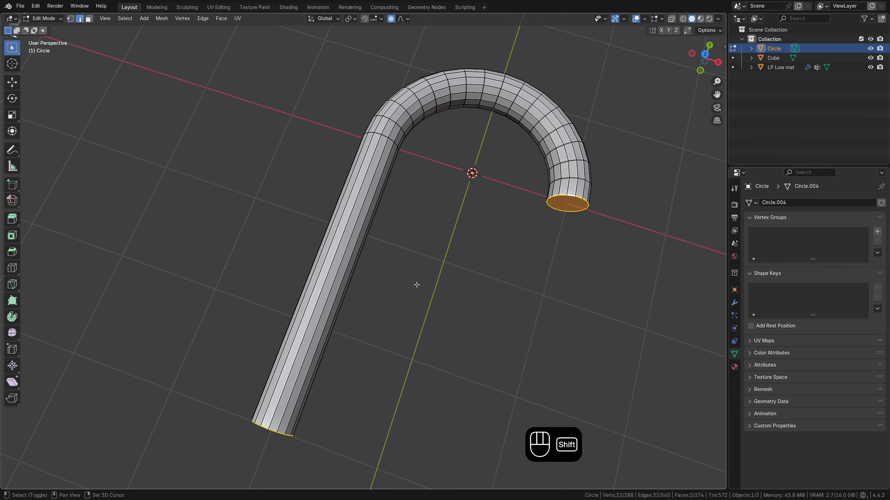
pyautogui.moveTo(344, 297); pyautogui.dragTo(332, 295, button='middle')
pyautogui.hotkey('ctrl', 'r')
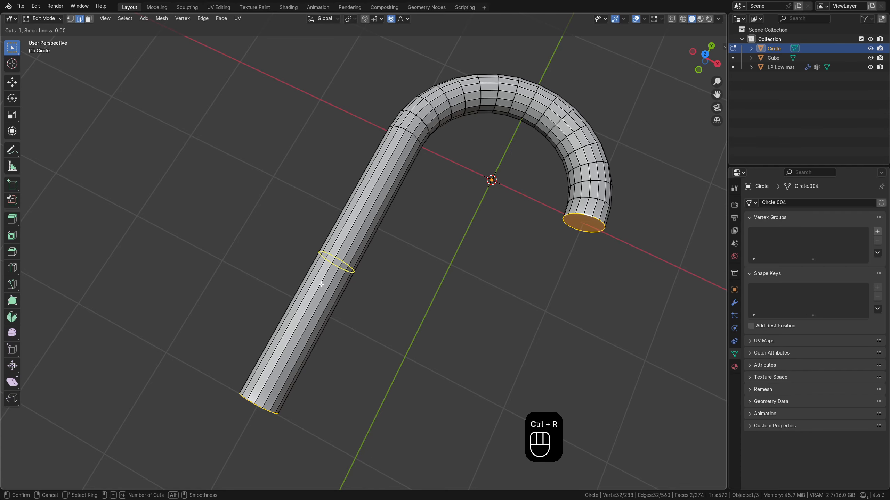
pyautogui.scroll(6, 321, 285)
pyautogui.scroll(6, 322, 285)
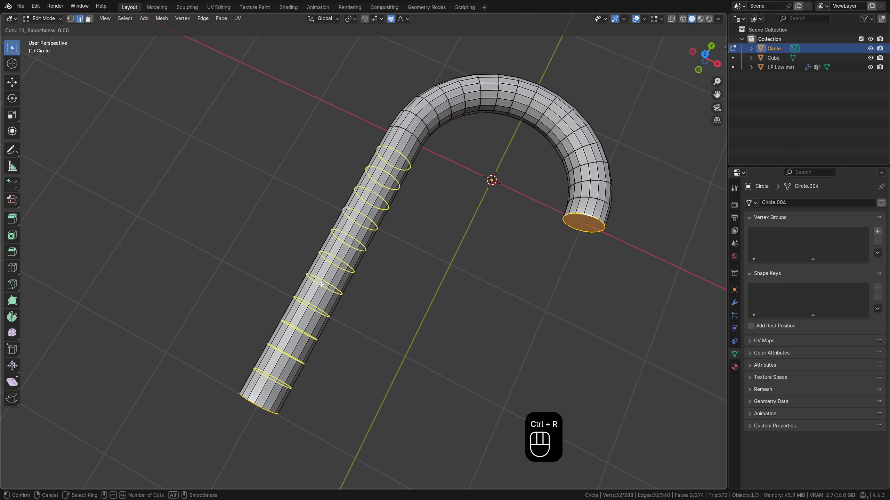
pyautogui.scroll(1, 321, 284)
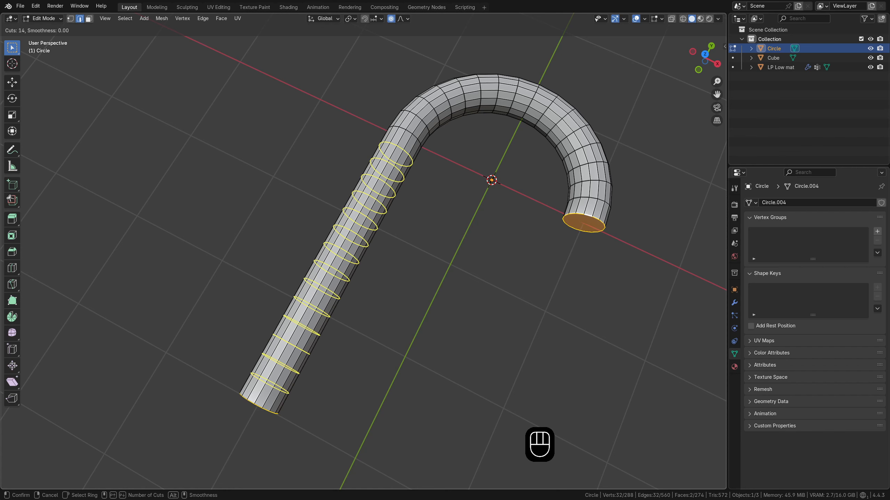
pyautogui.click(321, 284)
pyautogui.rightClick(319, 285)
# - Select the two end-cap faces of the cane and set the transform pivot point to Individual Origins
pyautogui.moveTo(320, 285); pyautogui.dragTo(343, 347, button='middle')
pyautogui.press('3')
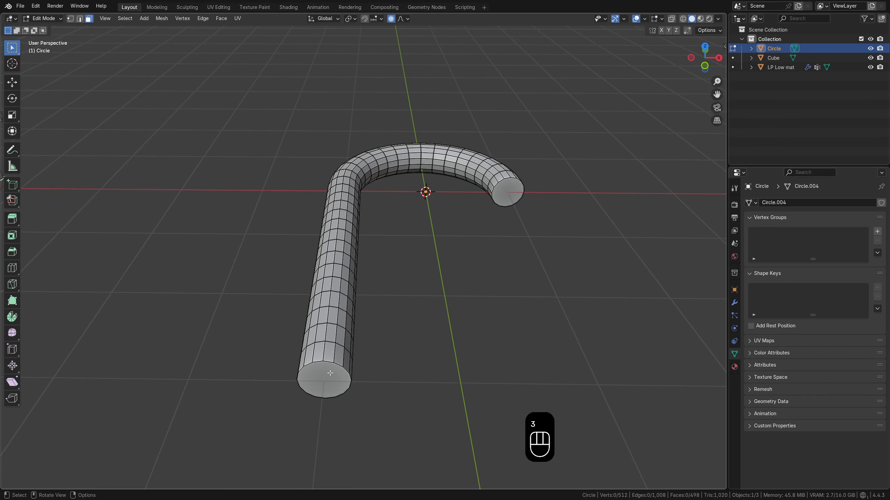
pyautogui.click(331, 373)
pyautogui.keyDown('shift'); pyautogui.click(514, 189); pyautogui.keyUp('shift')
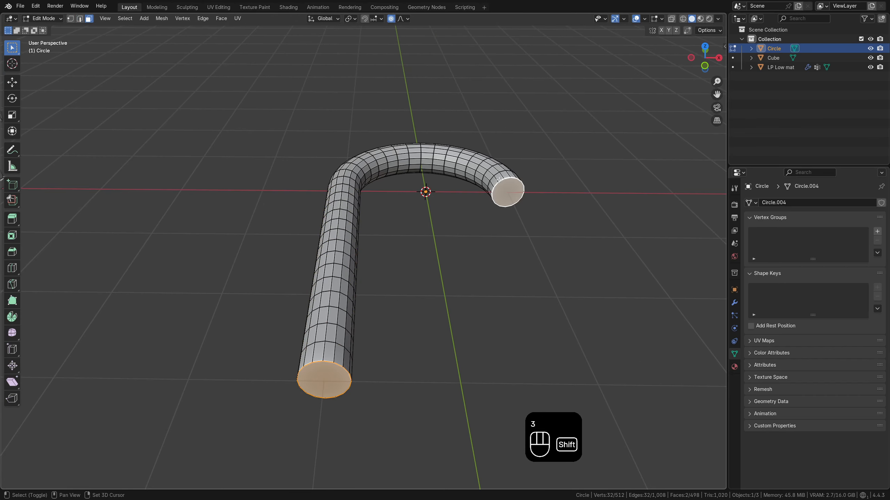
pyautogui.click(354, 19)
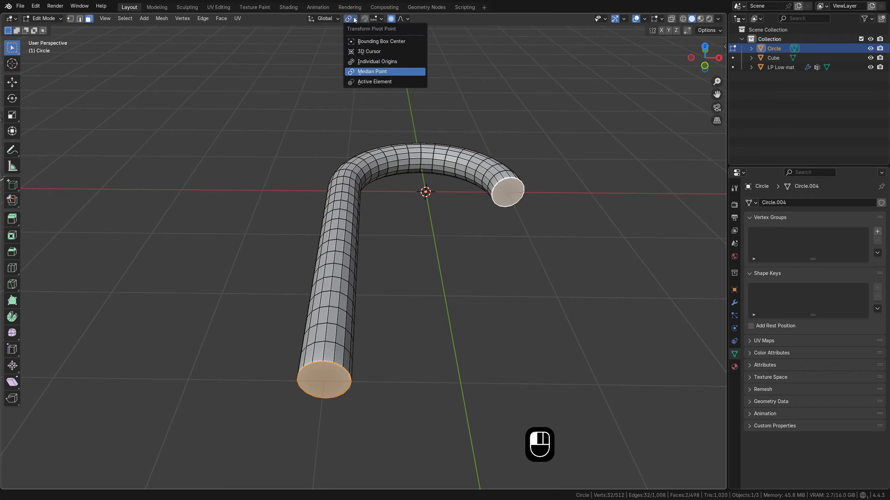
pyautogui.click(378, 62)
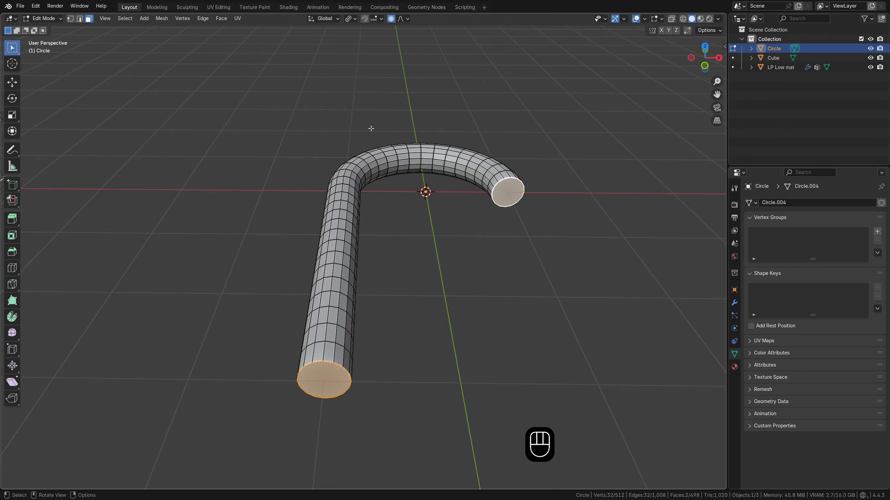
# - Bevel the two end caps into rounded tips with 5 segments and a width of about 0.164 m
pyautogui.hotkey('ctrl', 'b')
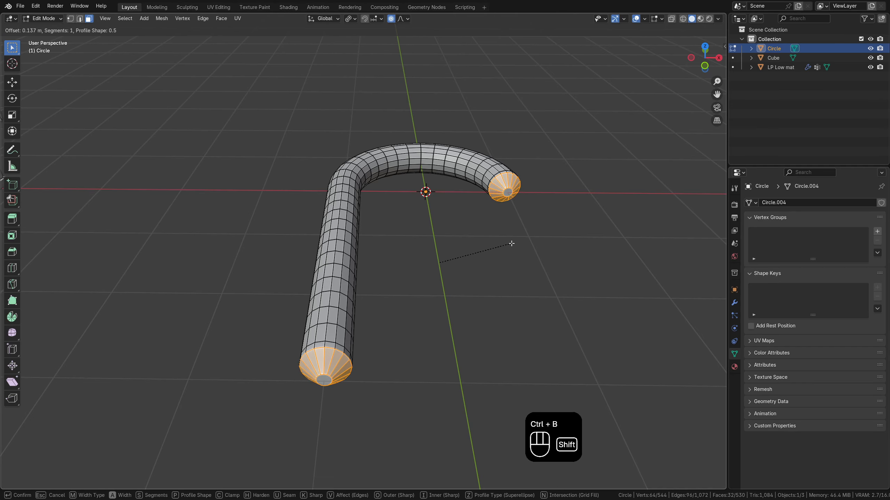
pyautogui.scroll(3, 516, 247)
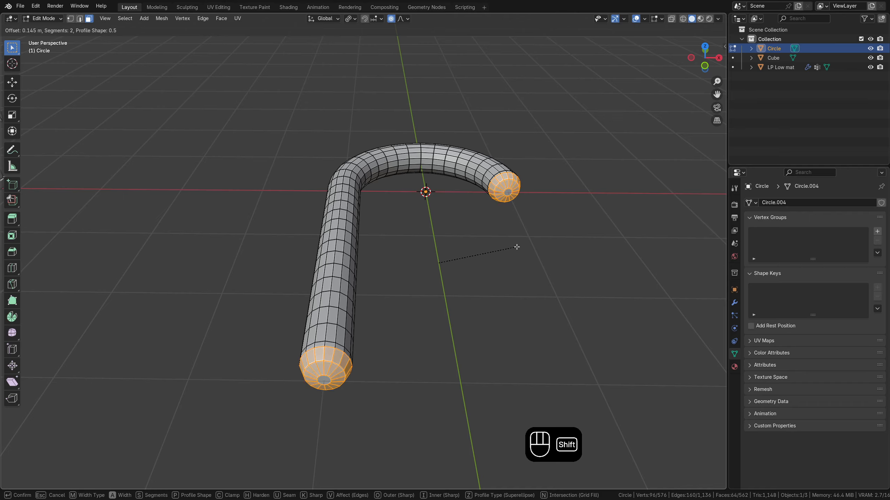
pyautogui.scroll(1, 517, 247)
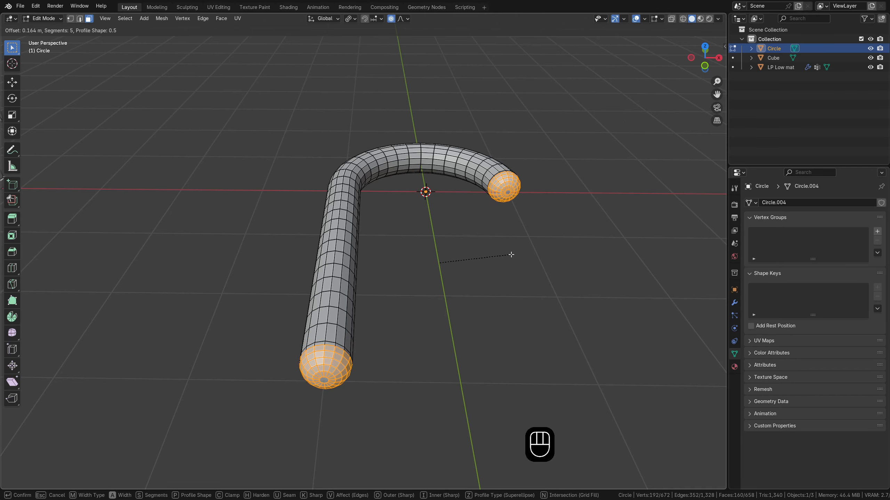
pyautogui.click(511, 254)
pyautogui.moveTo(481, 306); pyautogui.dragTo(466, 328, button='middle')
pyautogui.moveTo(152, 356); pyautogui.dragTo(108, 352, button='middle')
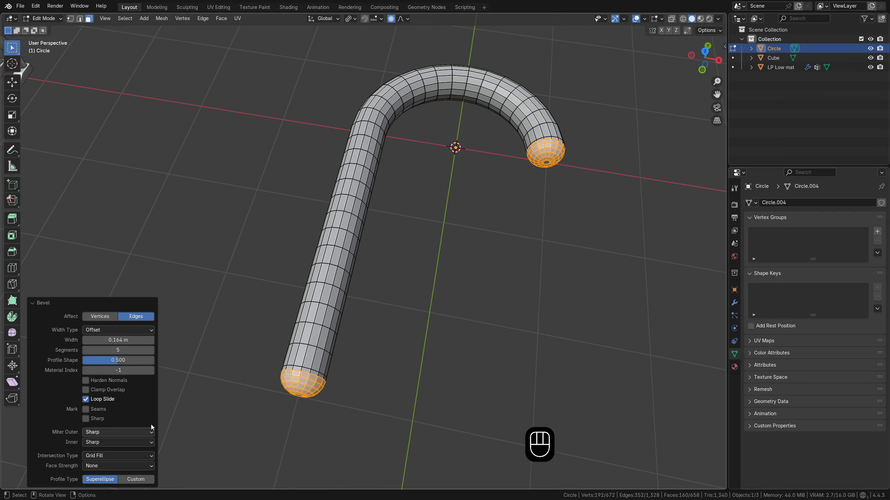
pyautogui.moveTo(119, 340)
pyautogui.mouseDown()
pyautogui.moveTo(103, 340)
pyautogui.moveTo(120, 340)
pyautogui.mouseUp()
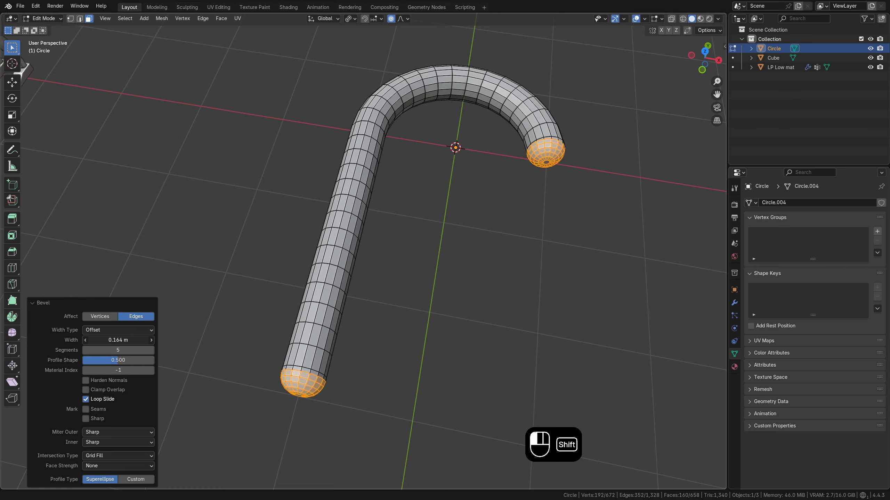
pyautogui.moveTo(350, 367); pyautogui.dragTo(406, 349, button='middle')
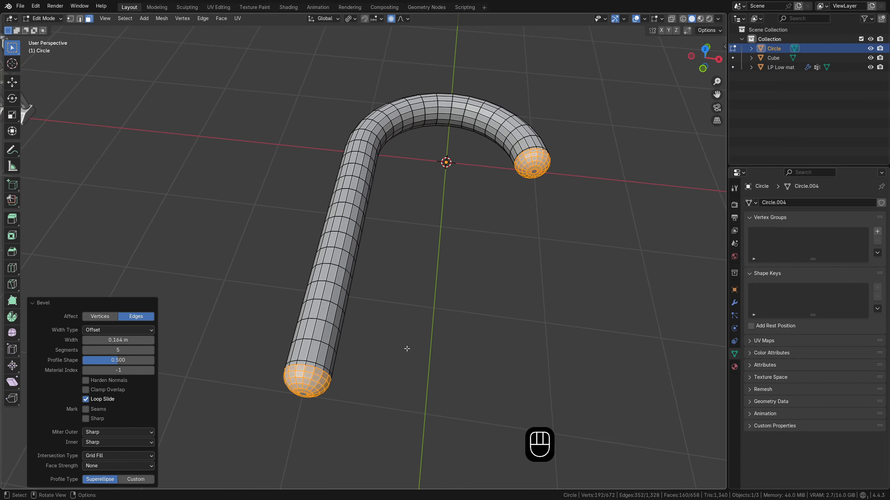
pyautogui.click(418, 310)
# - Examine the rounded tips and the mesh topology along the cane from several angles
pyautogui.moveTo(417, 310); pyautogui.dragTo(388, 368, button='middle')
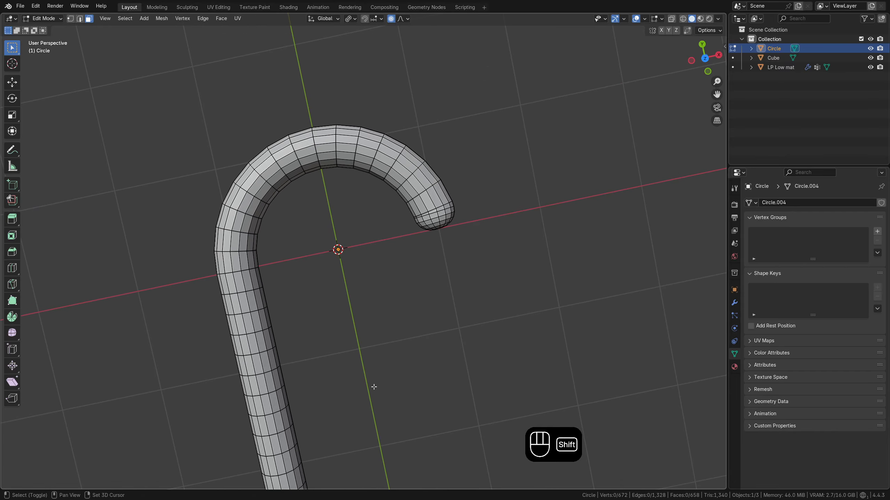
pyautogui.scroll(3, 428, 239)
pyautogui.moveTo(433, 222); pyautogui.dragTo(453, 220, button='middle')
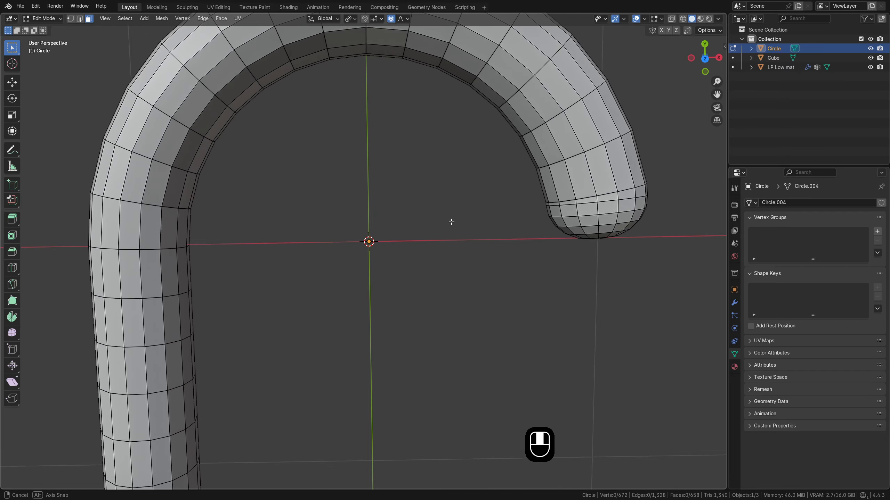
pyautogui.click(569, 210)
pyautogui.moveTo(575, 210)
pyautogui.mouseDown(button='middle')
pyautogui.moveTo(599, 205)
pyautogui.moveTo(516, 145)
pyautogui.moveTo(546, 155)
pyautogui.moveTo(564, 196)
pyautogui.mouseUp(button='middle')
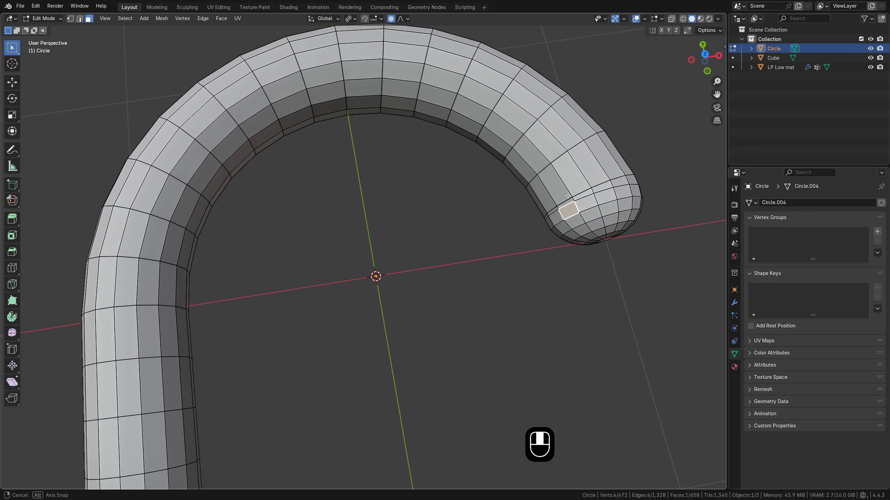
pyautogui.scroll(-6, 565, 197)
pyautogui.moveTo(450, 321); pyautogui.dragTo(415, 337, button='middle')
pyautogui.click(337, 362)
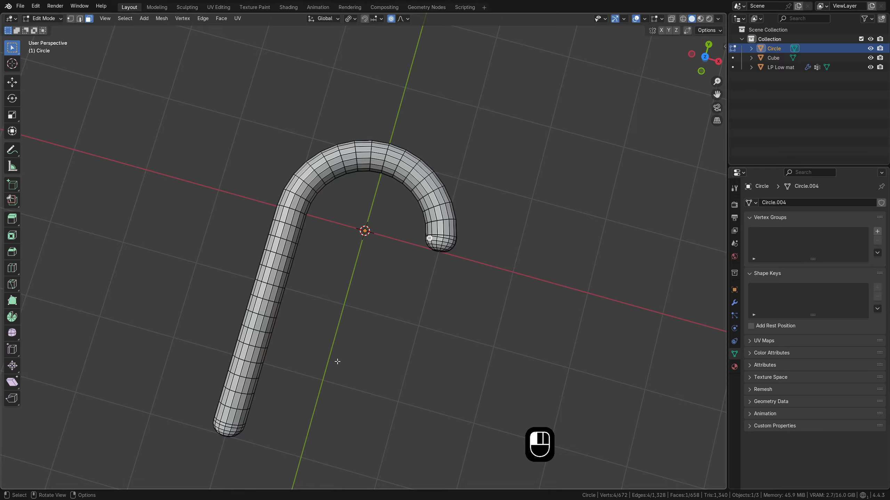
pyautogui.moveTo(337, 362); pyautogui.dragTo(450, 268, button='middle')
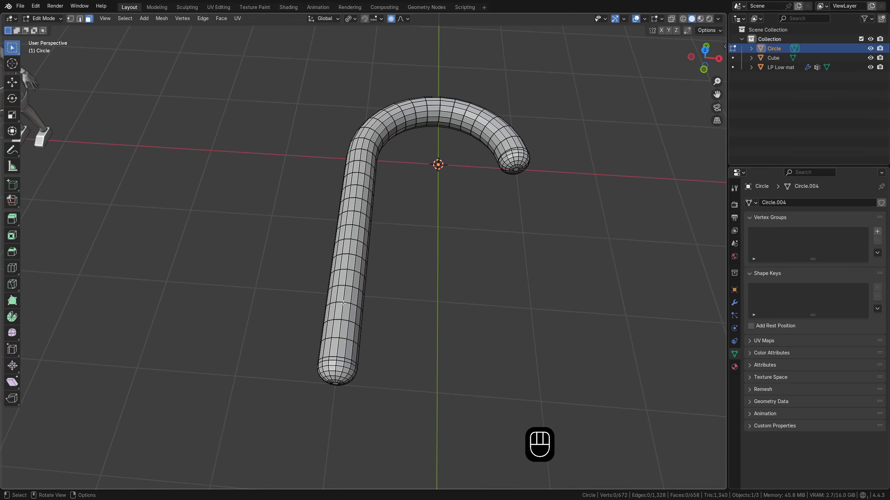
pyautogui.moveTo(359, 283); pyautogui.dragTo(371, 282, button='middle')
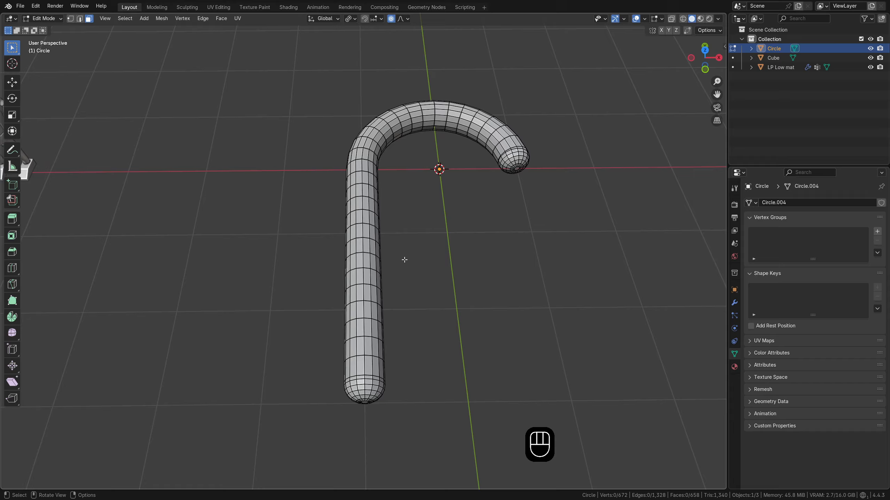
# - Select the whole cane mesh and apply Un-Subdivide with 1 iteration to get a diagonal face pattern
pyautogui.press('KP_7')
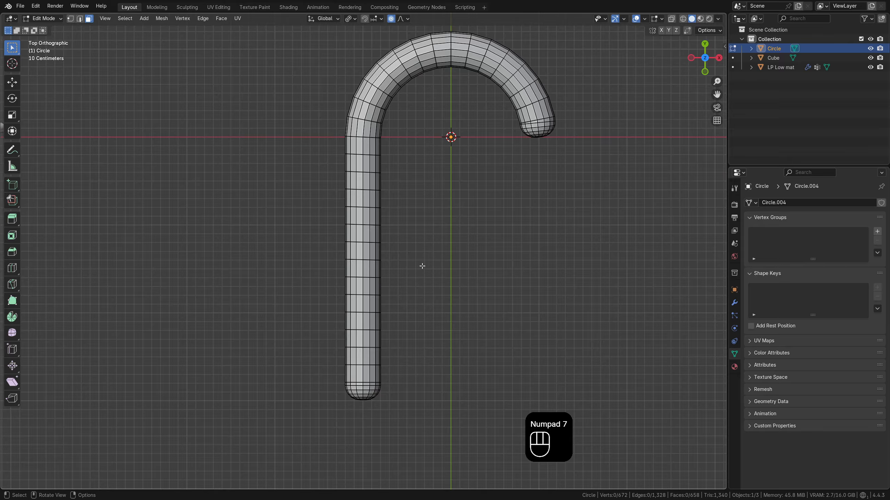
pyautogui.press('a')
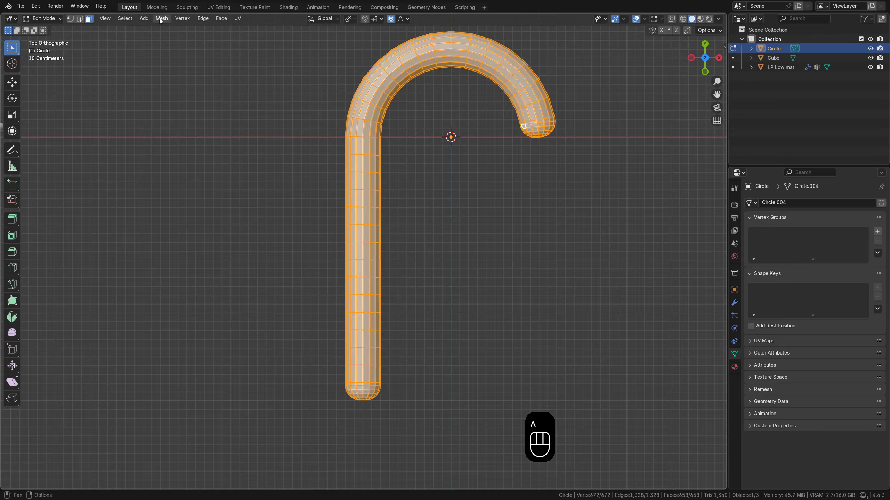
pyautogui.click(203, 18)
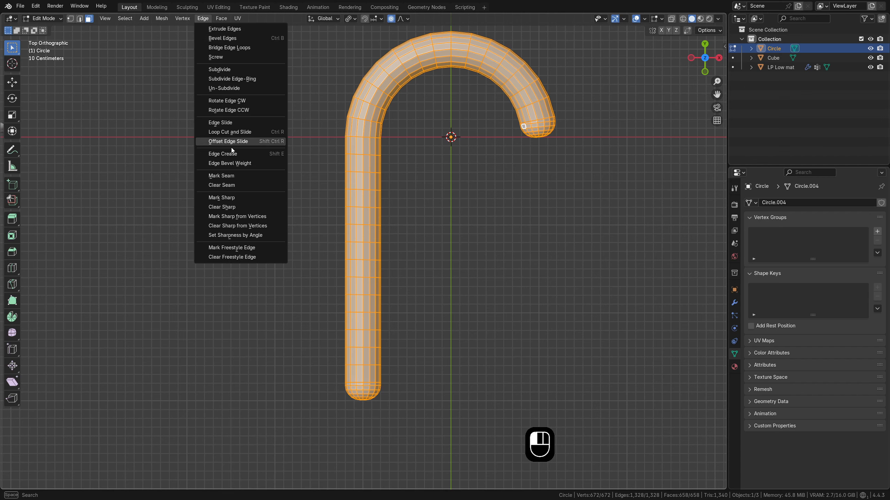
pyautogui.click(237, 88)
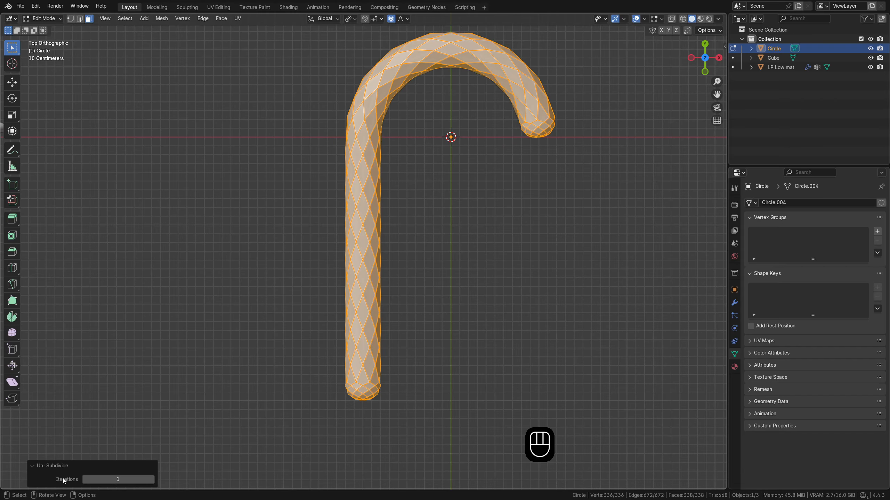
pyautogui.click(43, 469)
pyautogui.click(41, 481)
pyautogui.moveTo(469, 357); pyautogui.dragTo(439, 318, button='middle')
pyautogui.moveTo(324, 298); pyautogui.dragTo(473, 316, button='middle')
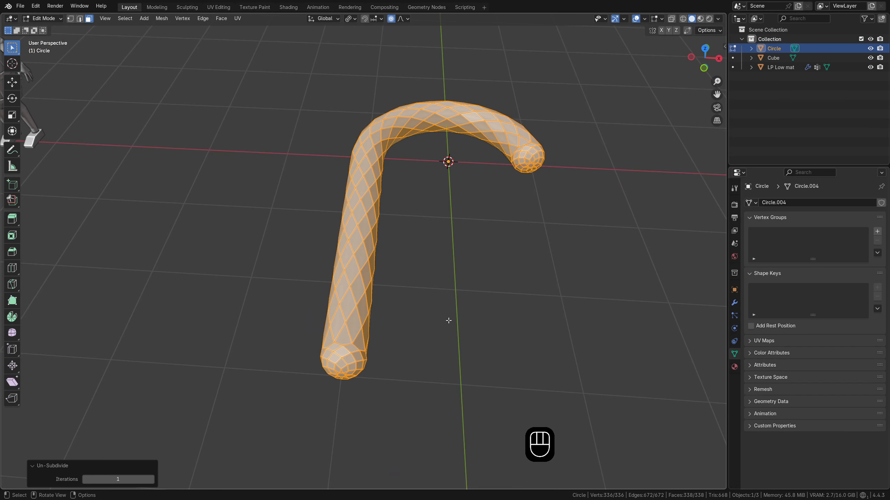
# - Select four alternating diagonal face loops that spiral along the cane as stripes
pyautogui.keyDown('alt'); pyautogui.click(340, 284); pyautogui.keyUp('alt')
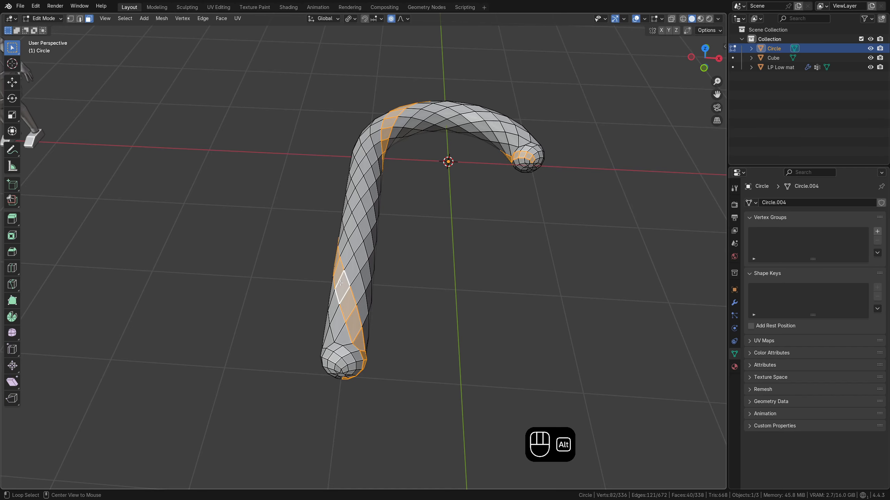
pyautogui.keyDown('alt'); pyautogui.keyDown('shift'); pyautogui.click(354, 234); pyautogui.keyUp('shift'); pyautogui.keyUp('alt')
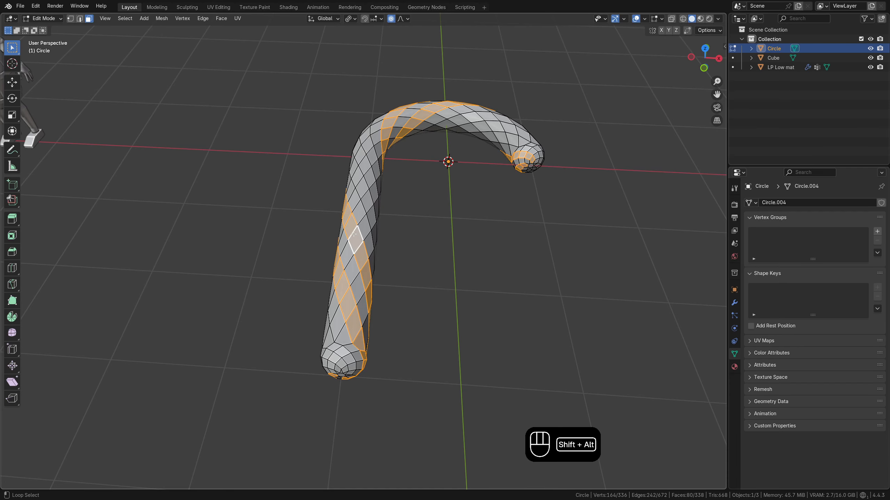
pyautogui.keyDown('alt'); pyautogui.keyDown('shift'); pyautogui.click(365, 196); pyautogui.keyUp('shift'); pyautogui.keyUp('alt')
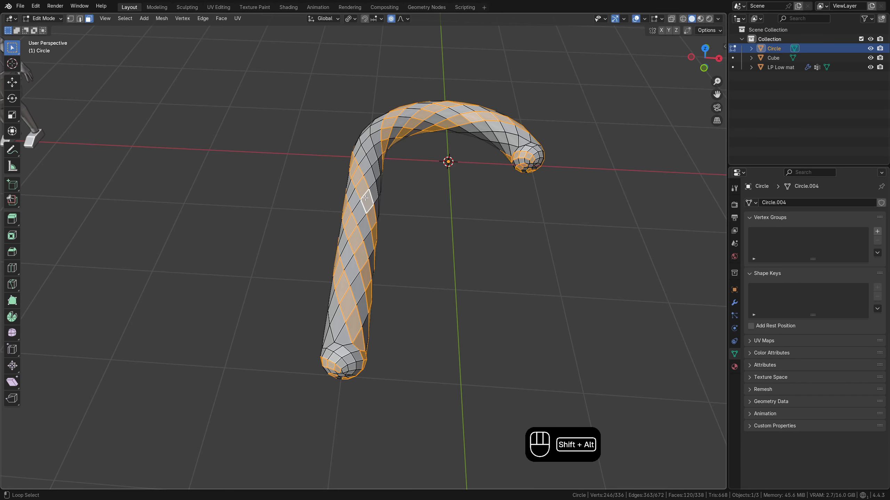
pyautogui.moveTo(365, 196); pyautogui.dragTo(408, 214, button='middle')
pyautogui.keyDown('alt'); pyautogui.keyDown('shift'); pyautogui.click(392, 145); pyautogui.keyUp('shift'); pyautogui.keyUp('alt')
# - Leave mesh editing and apply Shade Smooth to the cane object
pyautogui.press('Tab')
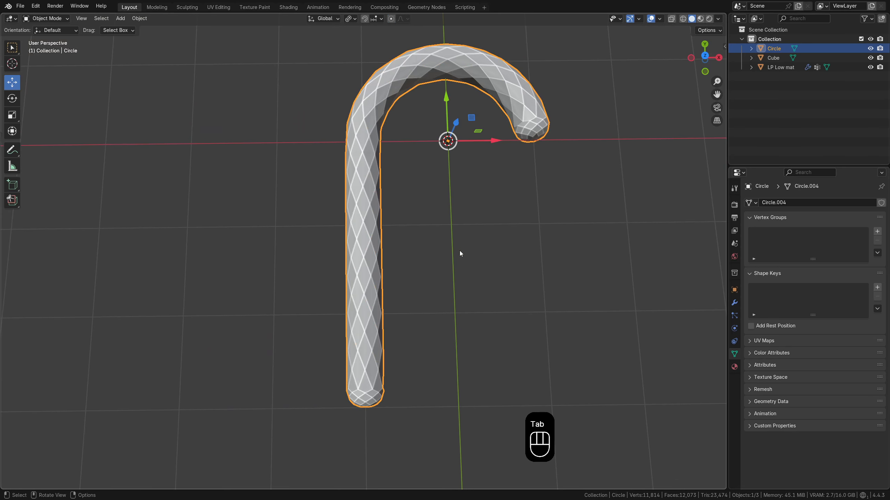
pyautogui.moveTo(497, 236); pyautogui.dragTo(493, 232, button='middle')
pyautogui.scroll(-3, 493, 232)
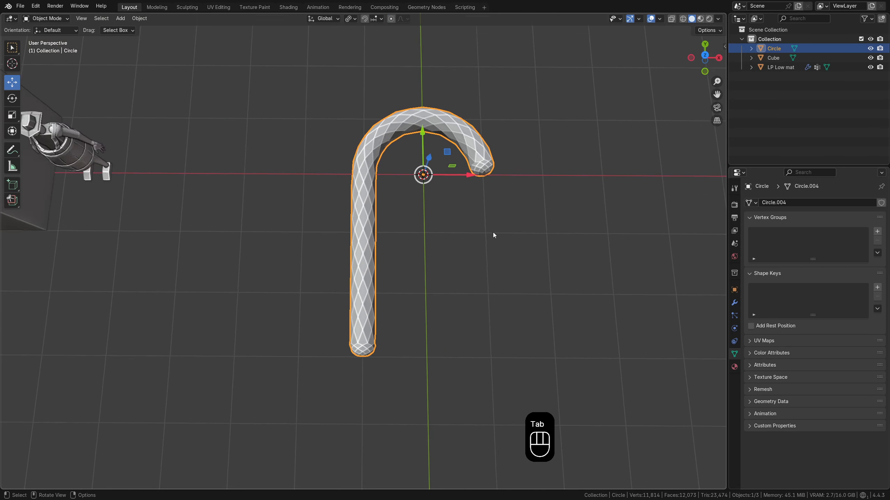
pyautogui.rightClick(356, 232)
pyautogui.moveTo(355, 233)
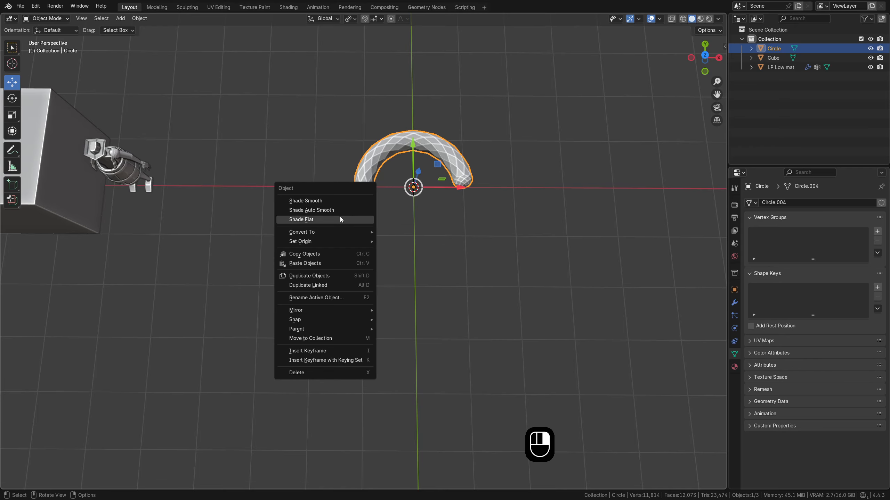
pyautogui.click(331, 201)
pyautogui.moveTo(440, 252); pyautogui.dragTo(437, 228, button='middle')
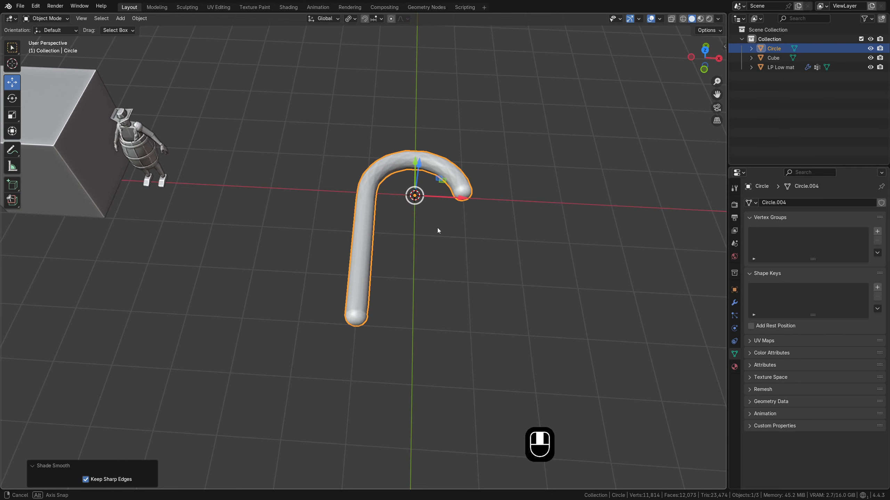
# - Add a Subdivision Surface modifier to the cane and set its render level to 1
pyautogui.click(734, 302)
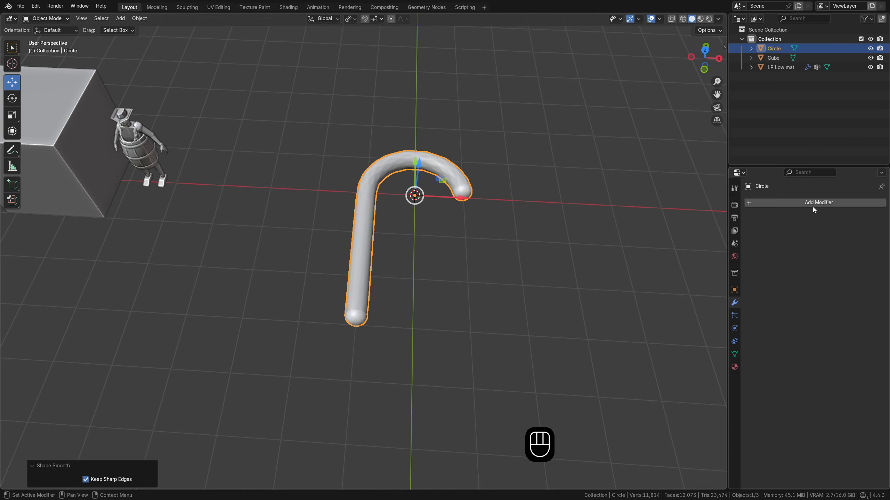
pyautogui.click(802, 203)
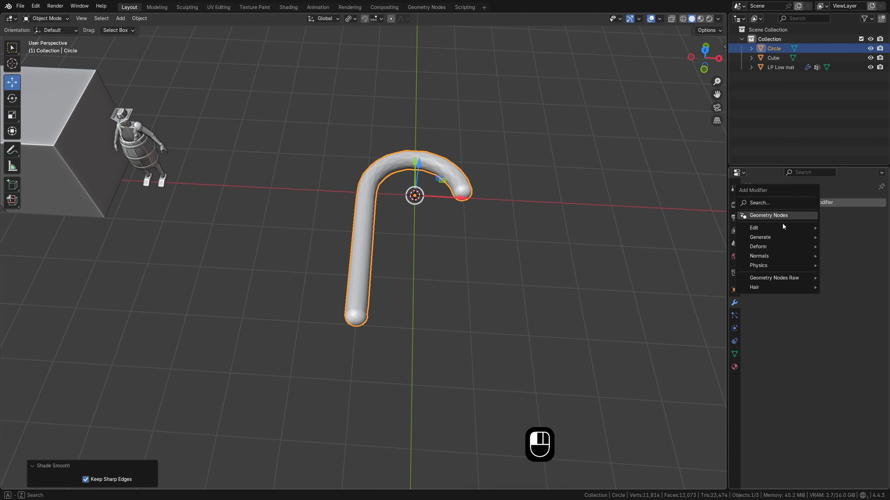
pyautogui.moveTo(772, 238)
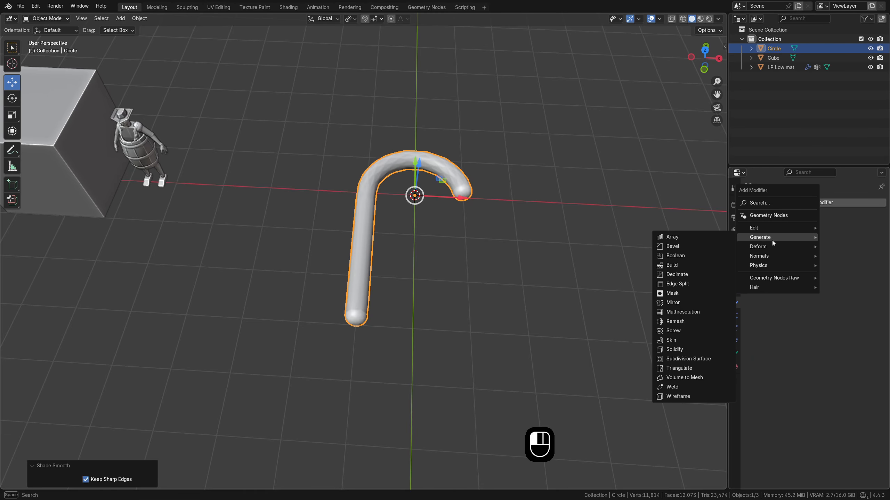
pyautogui.click(682, 359)
pyautogui.click(829, 252)
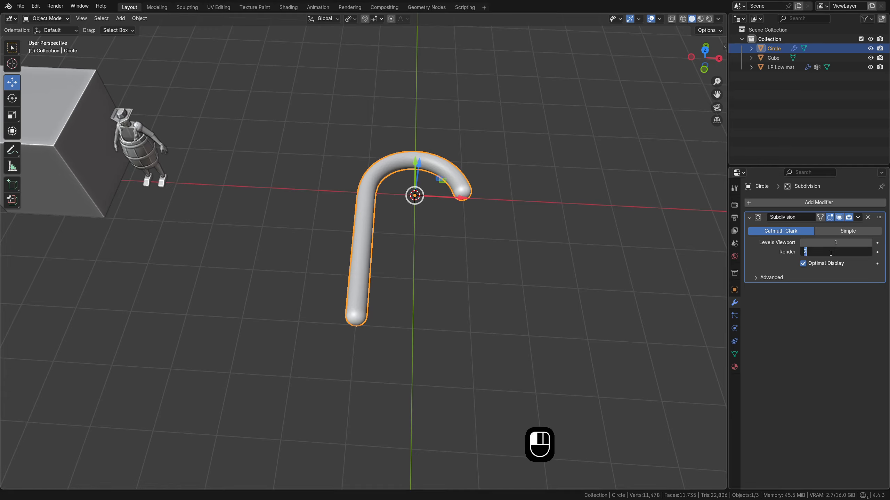
pyautogui.write('1')
pyautogui.press('Return')
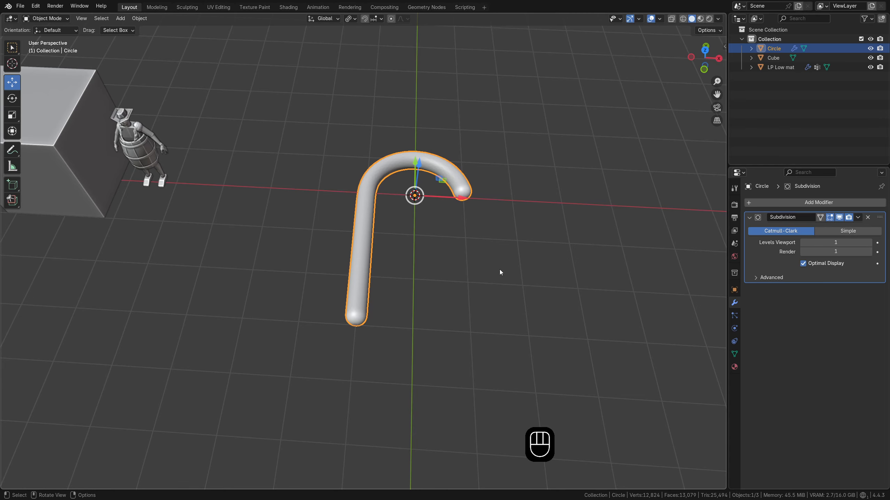
# - Create the cane's Candy-White and Candy-Red materials with roughness 0.300, giving Candy-Red a red base color
pyautogui.moveTo(499, 273); pyautogui.dragTo(592, 288, button='middle')
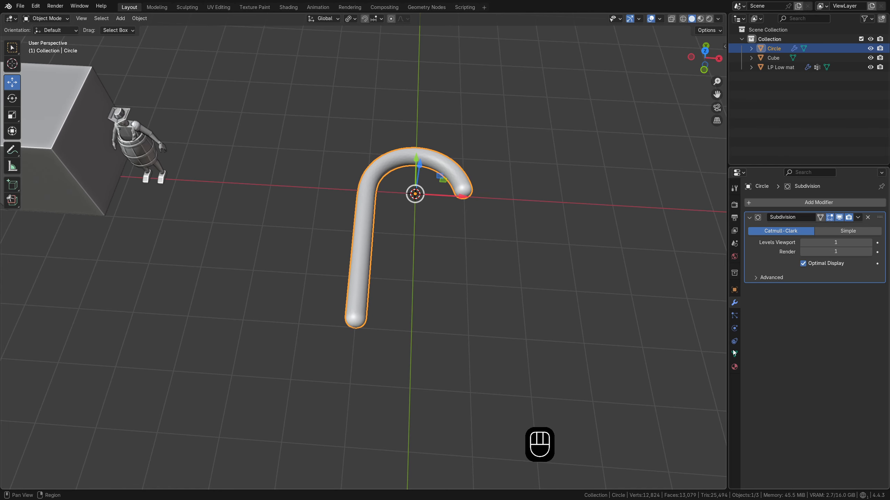
pyautogui.click(734, 368)
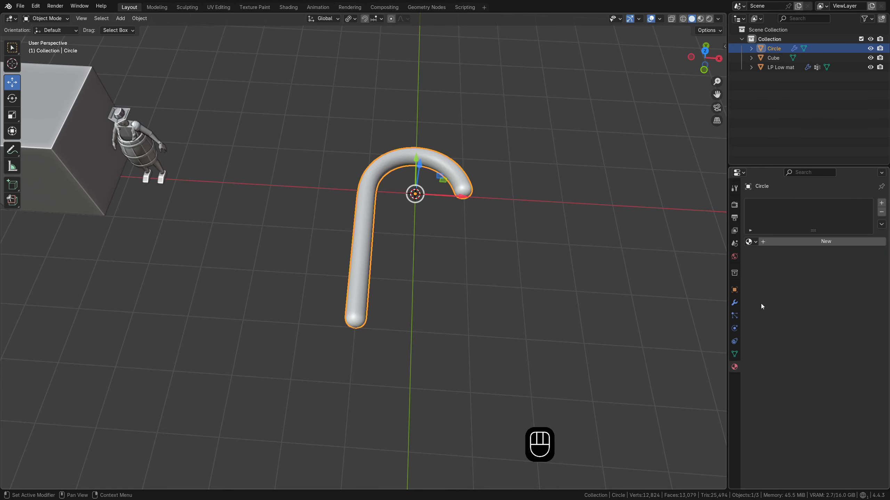
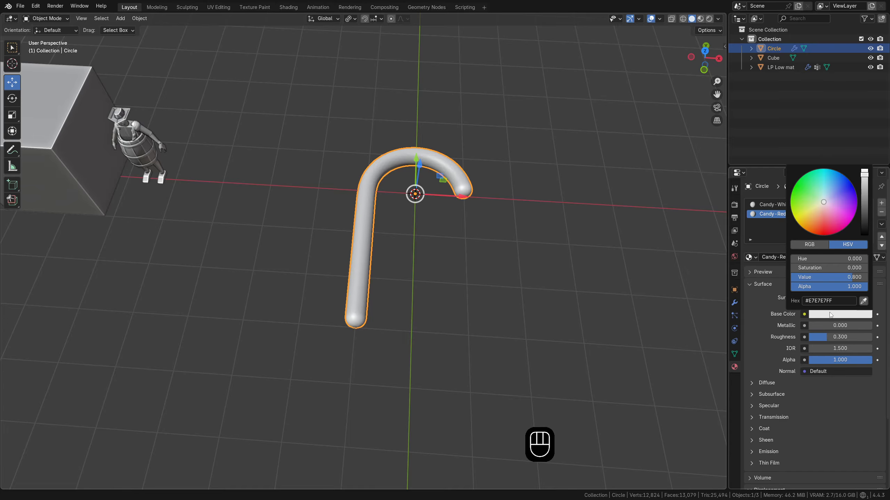
pyautogui.moveTo(833, 203); pyautogui.dragTo(825, 229)
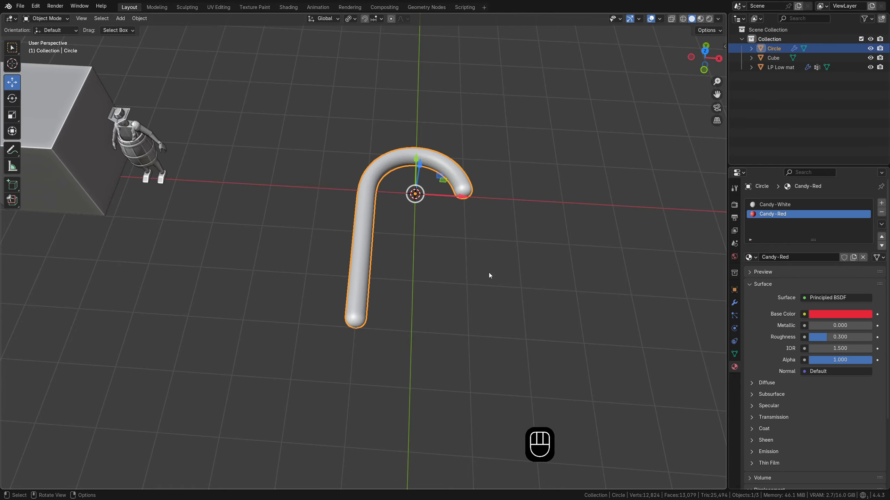
# - Assign Candy-Red to the selected spiral faces of the cane and preview the materials on the object
pyautogui.moveTo(435, 251); pyautogui.dragTo(421, 286, button='middle')
pyautogui.press('Tab')
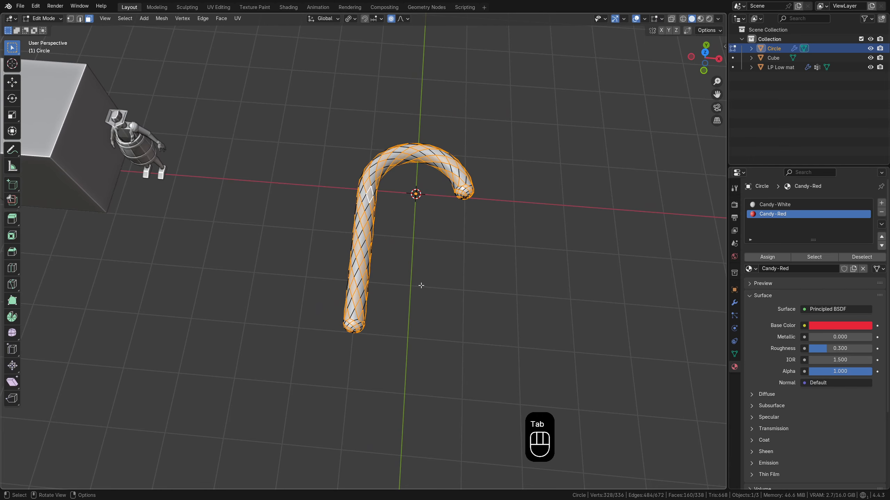
pyautogui.moveTo(355, 306); pyautogui.dragTo(389, 272, button='middle')
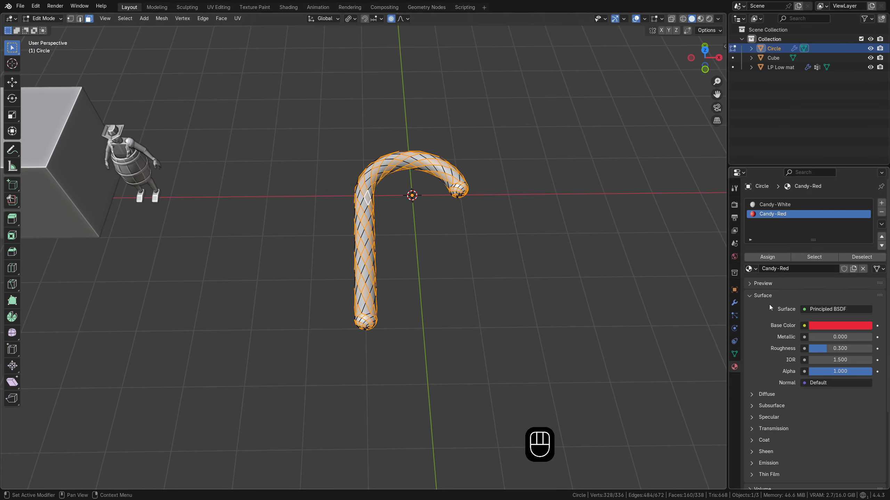
pyautogui.click(773, 260)
pyautogui.press('Tab')
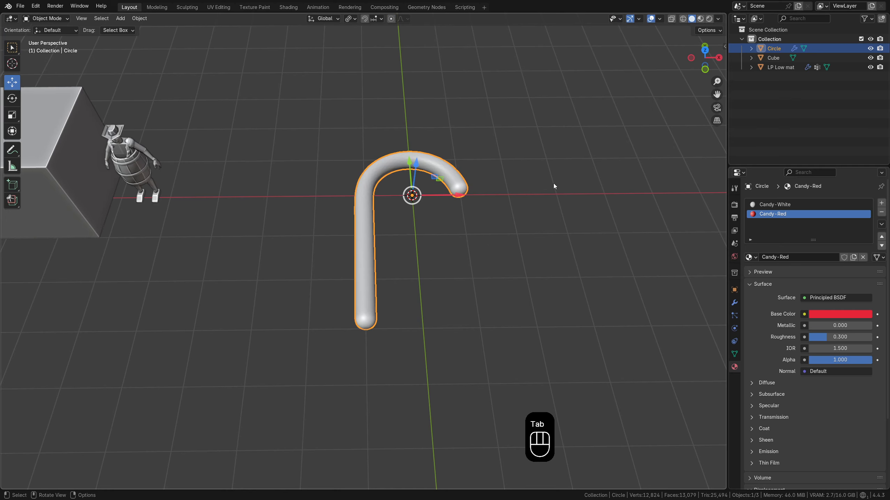
pyautogui.click(700, 18)
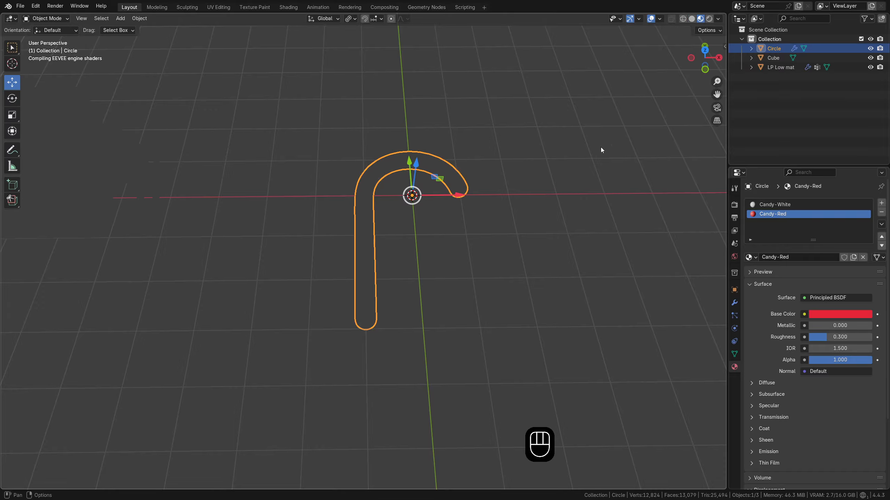
pyautogui.moveTo(534, 262); pyautogui.dragTo(481, 261, button='middle')
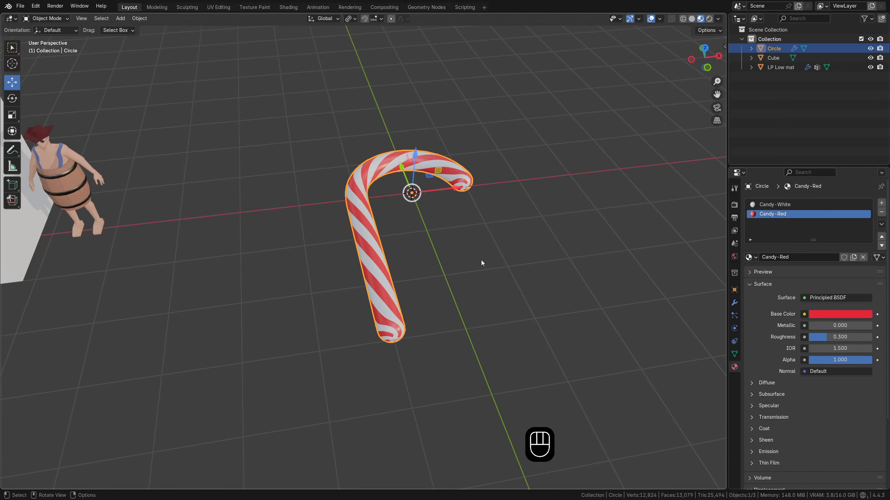
# - Rotate the cane 90° around global X and raise it about 3 m so its straight end rests on the ground line
pyautogui.press('KP_1')
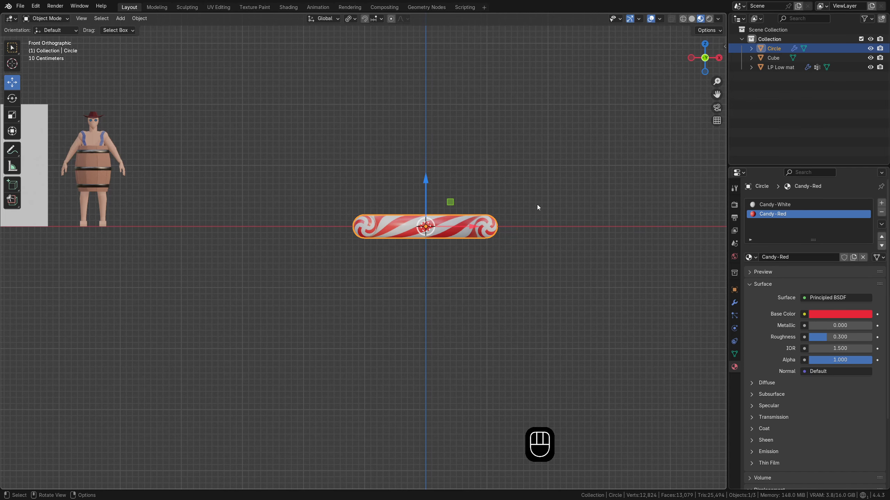
pyautogui.press('r')
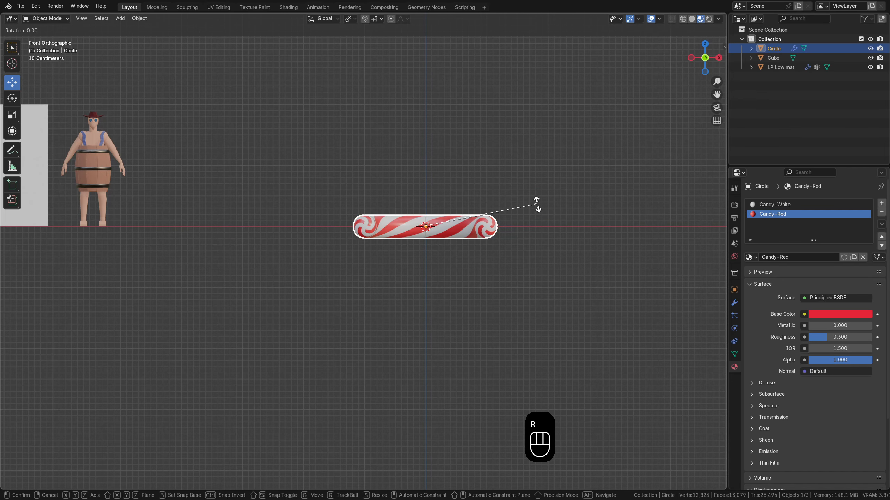
pyautogui.press('x')
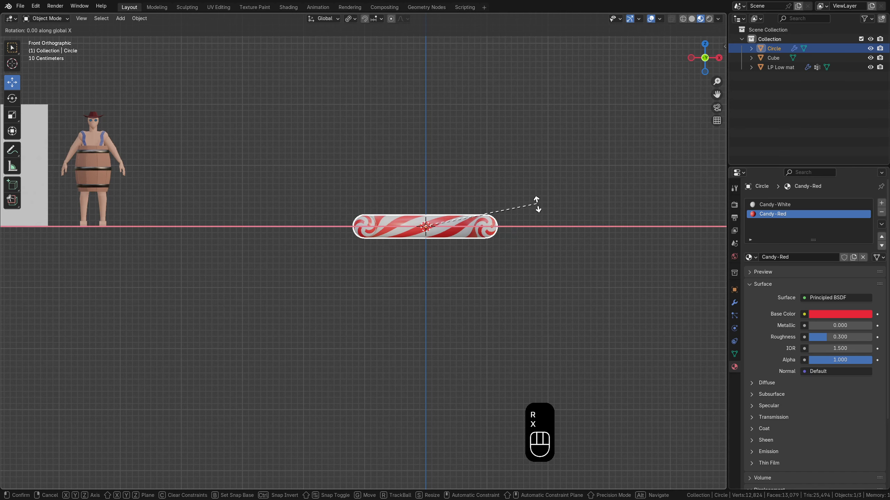
pyautogui.press('KP_9')
pyautogui.press('KP_0')
pyautogui.press('KP_Enter')
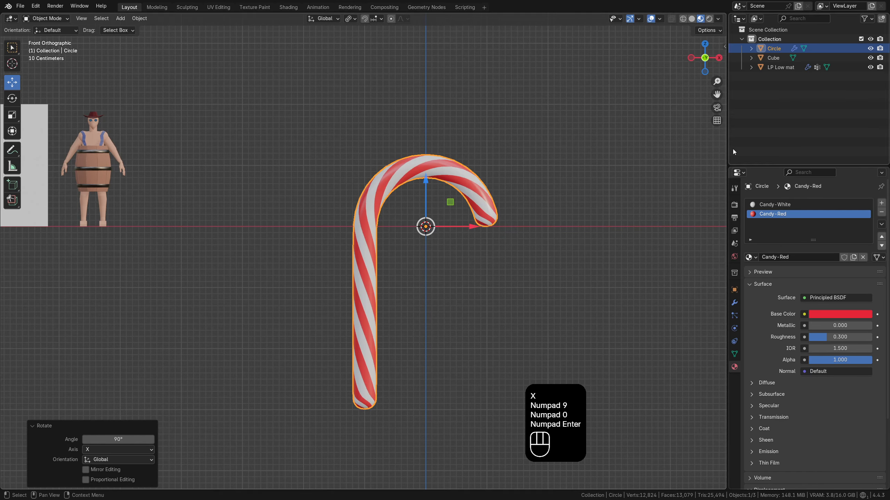
pyautogui.moveTo(426, 183); pyautogui.dragTo(377, 93)
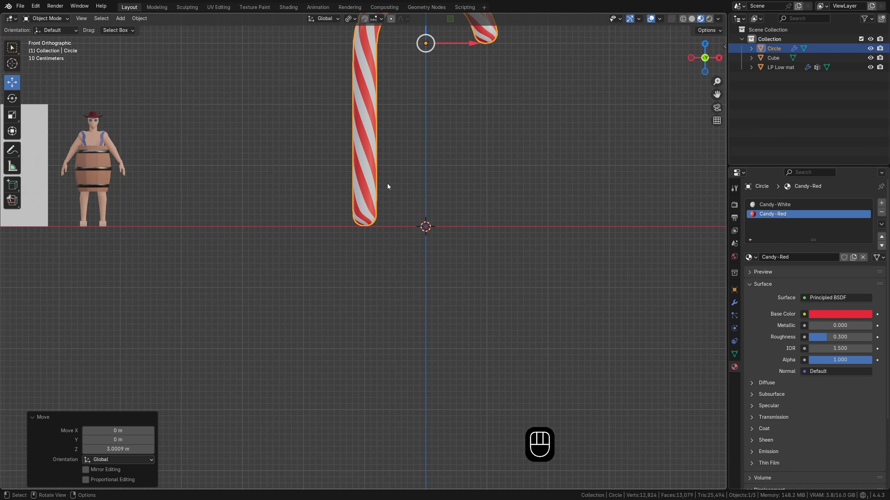
# - Select the end face at the cane's lower tip and snap the 3D cursor to it
pyautogui.press('Tab')
pyautogui.moveTo(377, 213)
pyautogui.mouseDown(button='middle')
pyautogui.moveTo(394, 158)
pyautogui.moveTo(395, 197)
pyautogui.moveTo(373, 198)
pyautogui.mouseUp(button='middle')
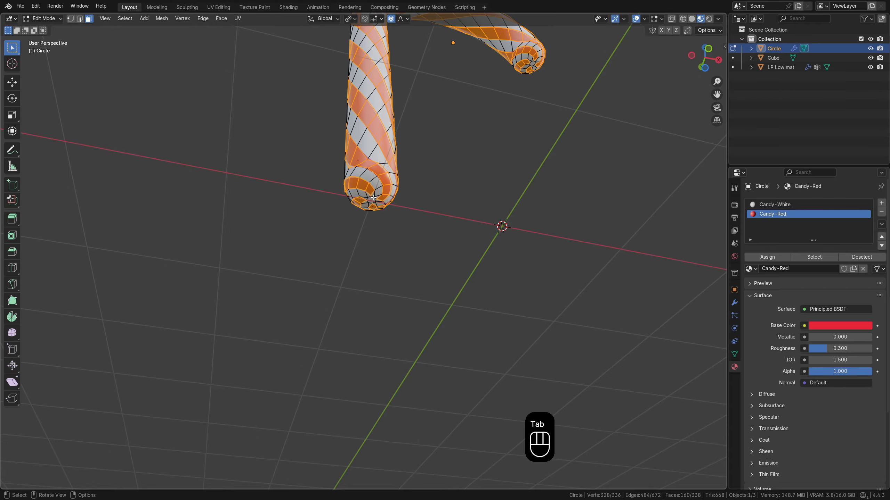
pyautogui.click(372, 199)
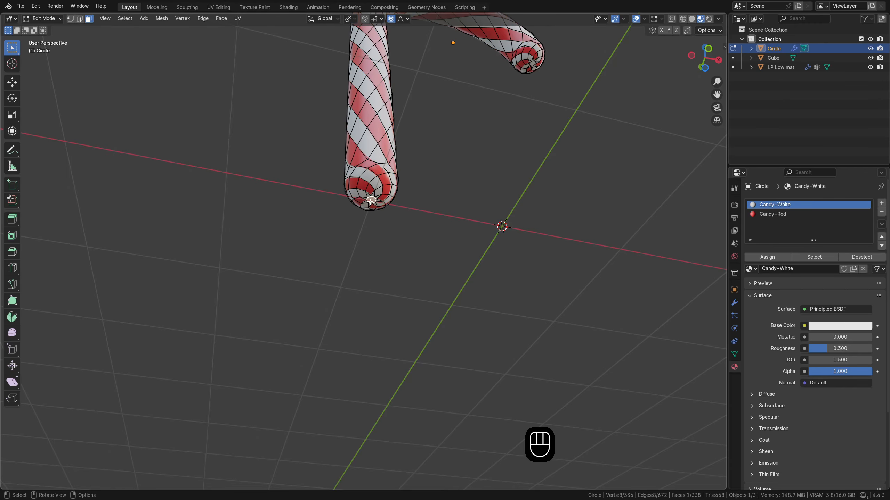
pyautogui.hotkey('shift', 's')
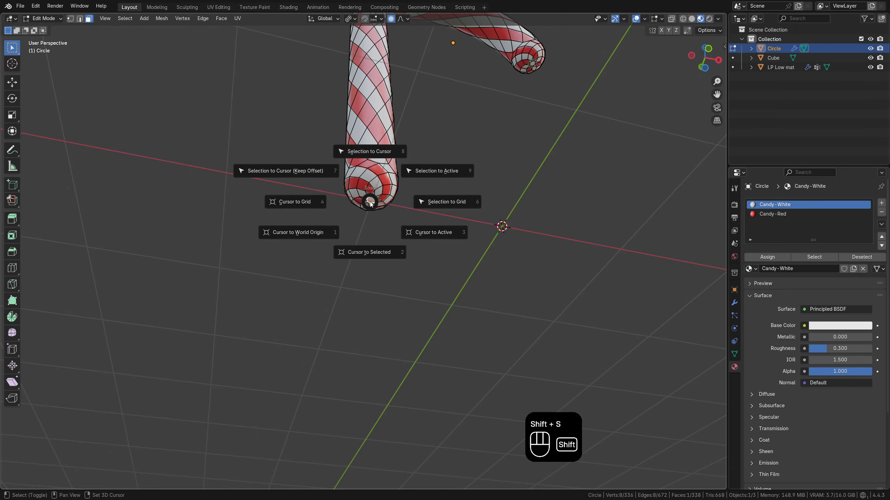
pyautogui.click(371, 254)
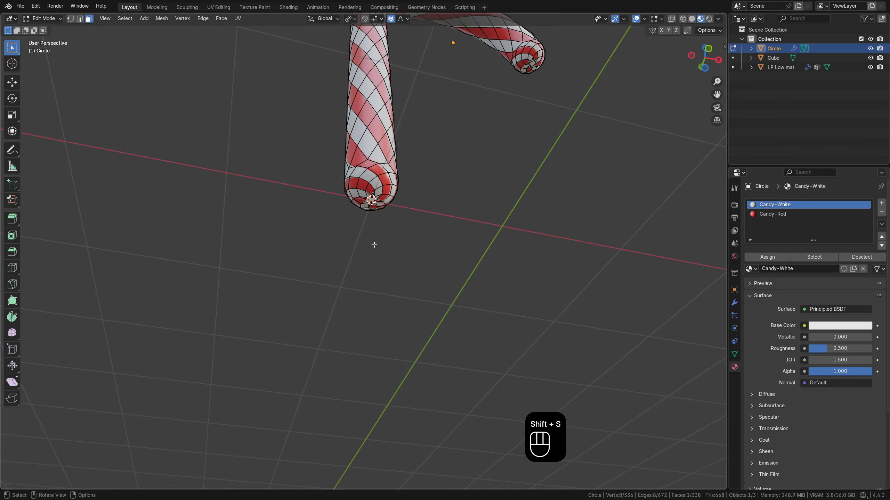
# - Leave mesh editing and set the cane's origin to the 3D cursor at its lower tip
pyautogui.press('Tab')
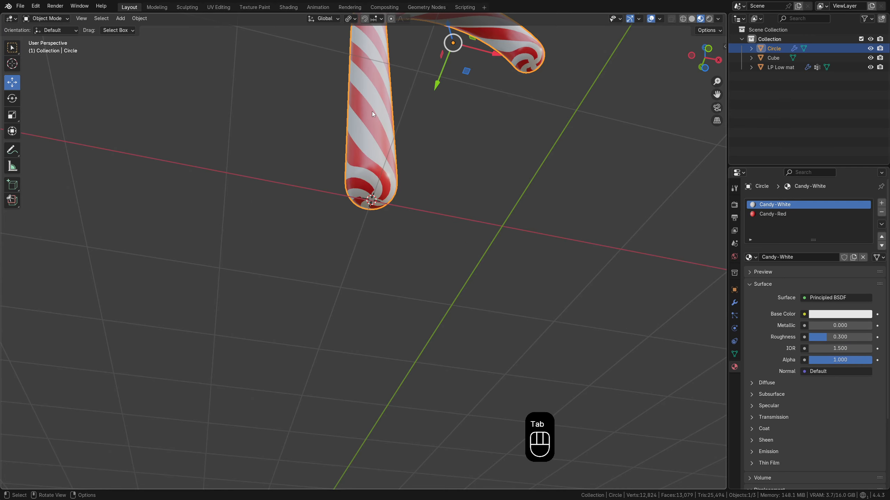
pyautogui.rightClick(372, 114)
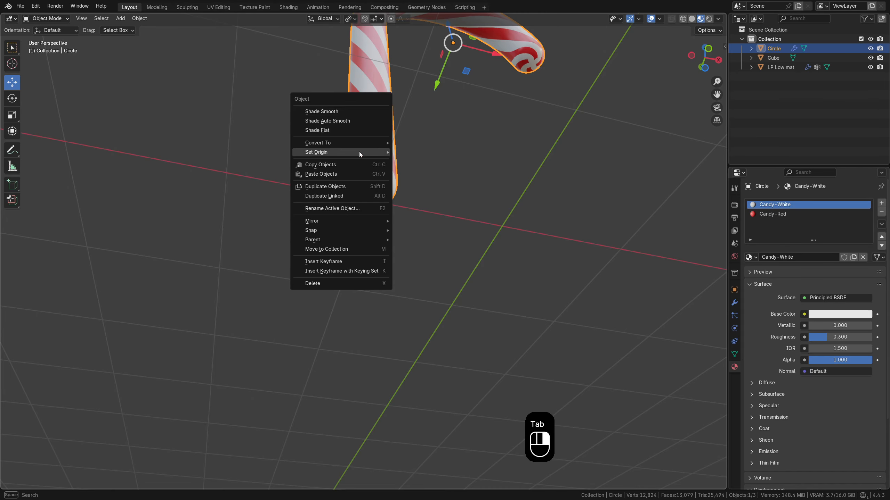
pyautogui.moveTo(359, 152)
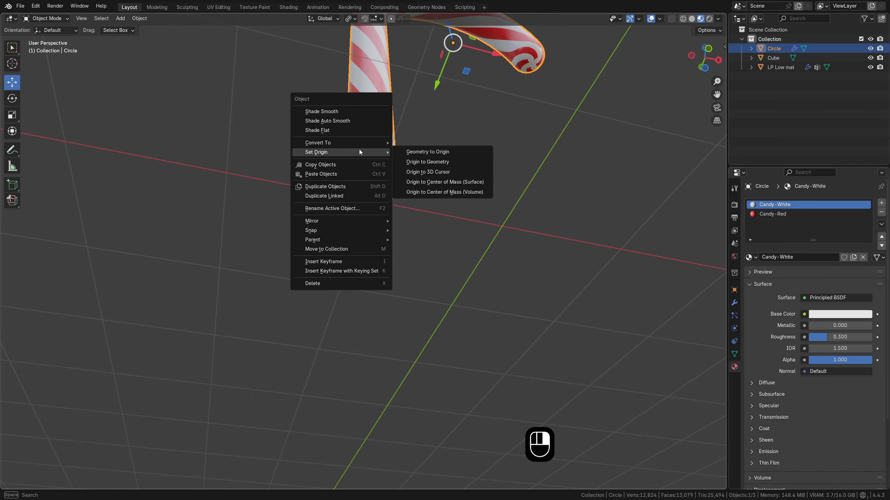
pyautogui.click(436, 175)
pyautogui.moveTo(436, 177); pyautogui.dragTo(420, 282, button='middle')
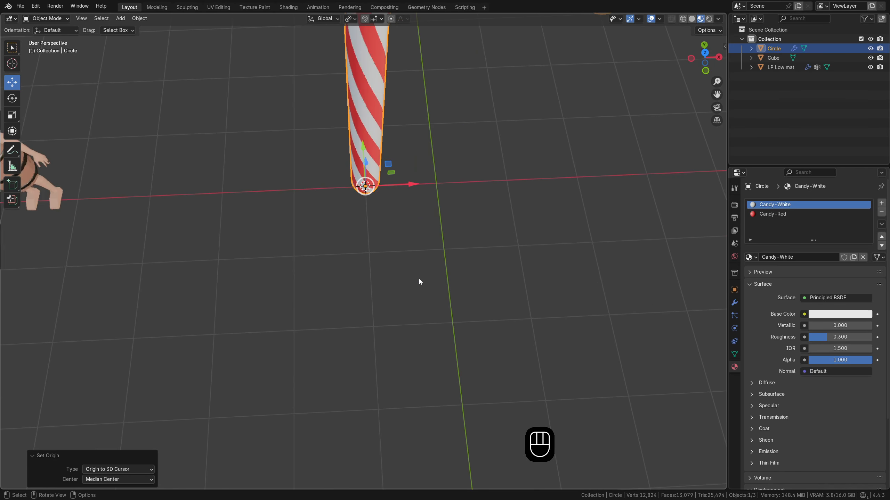
# - Return the 3D cursor to the world origin
pyautogui.hotkey('shift', 's')
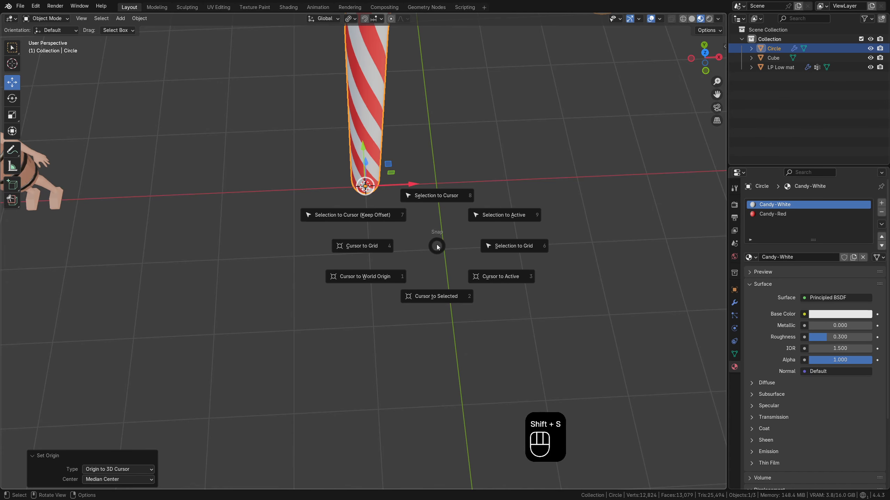
pyautogui.click(356, 279)
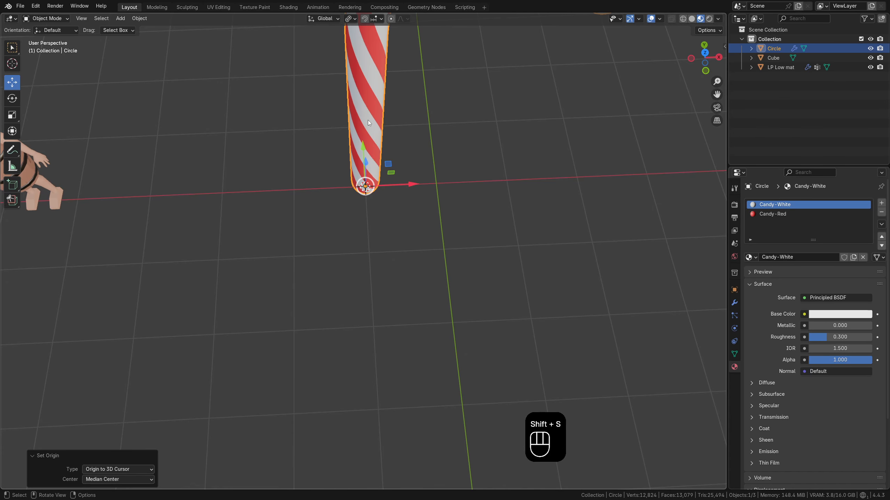
pyautogui.scroll(-4, 368, 120)
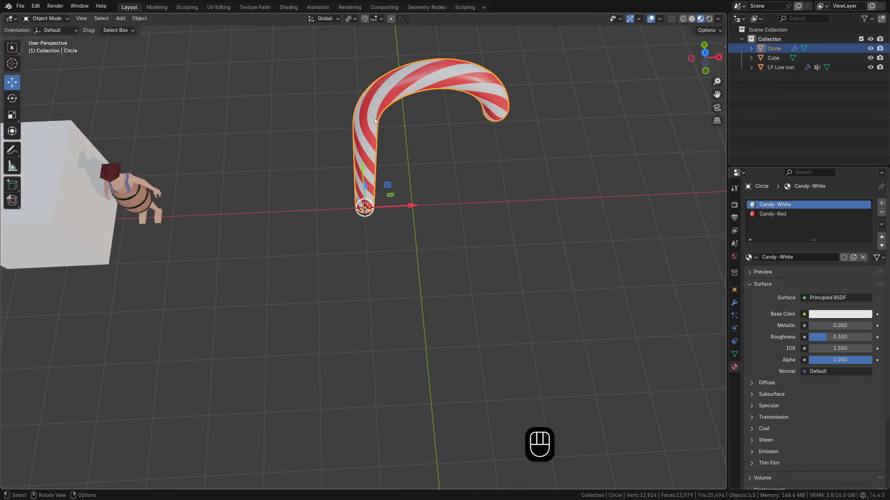
pyautogui.moveTo(375, 120); pyautogui.dragTo(448, 135, button='middle')
pyautogui.hotkey('shift', 's')
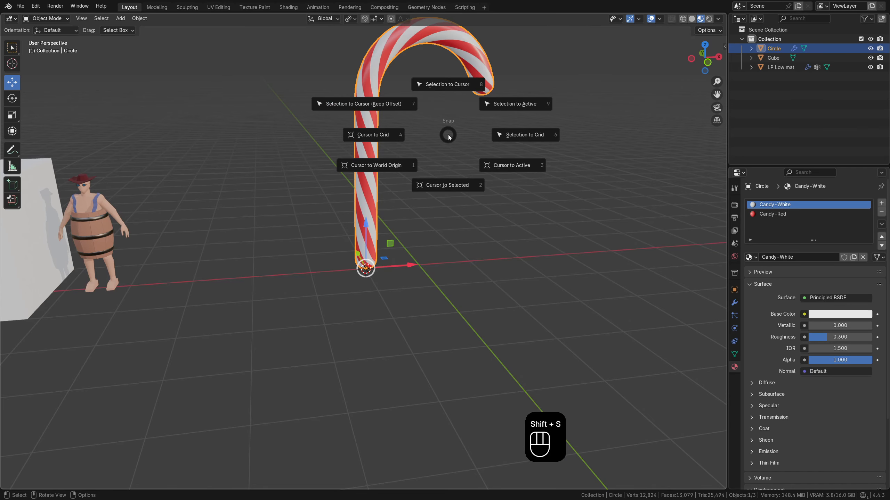
pyautogui.click(383, 165)
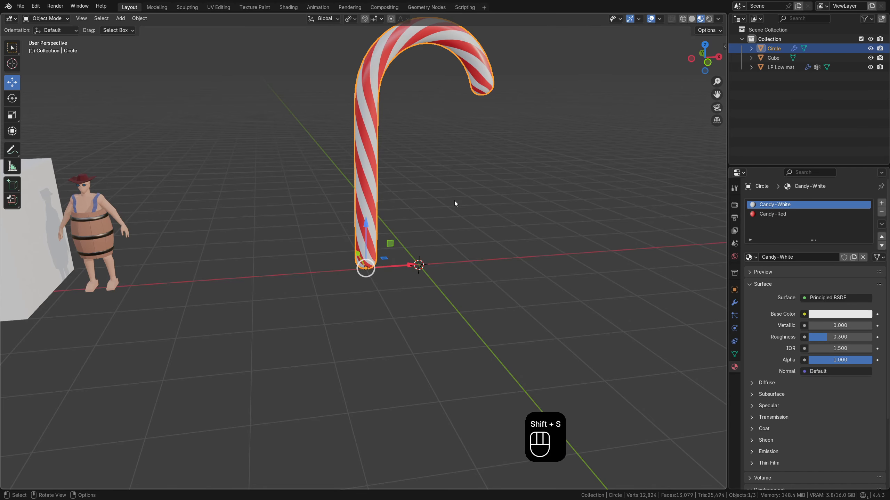
# - Snap the cane object to the 3D cursor so its lower tip sits at the world origin
pyautogui.moveTo(455, 204); pyautogui.dragTo(451, 219, button='middle')
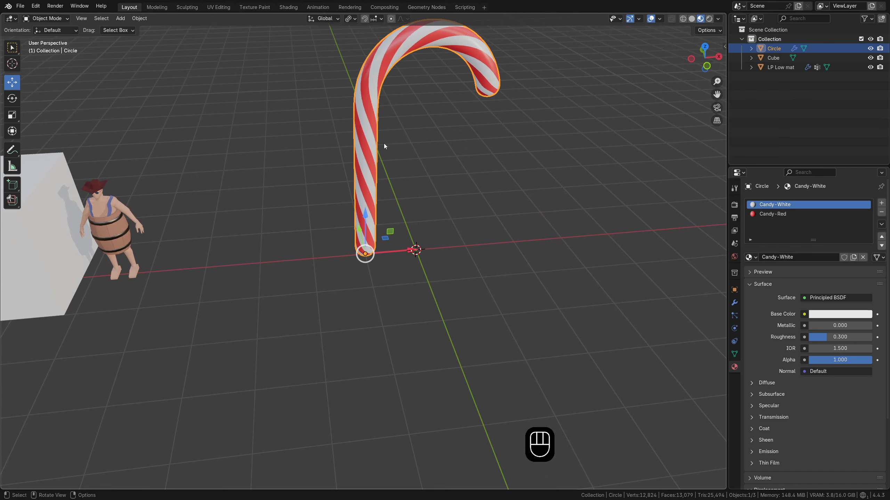
pyautogui.rightClick(371, 122)
pyautogui.moveTo(370, 123)
pyautogui.press('shift')
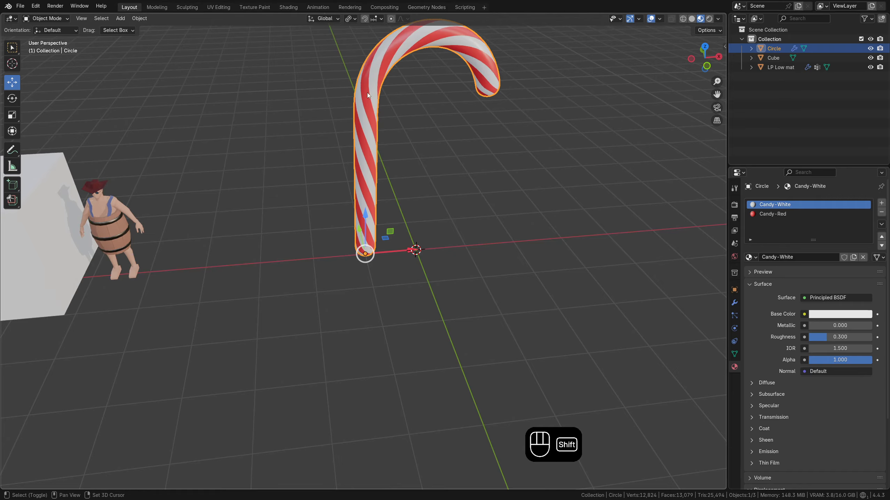
pyautogui.hotkey('shift', 's')
pyautogui.click(368, 36)
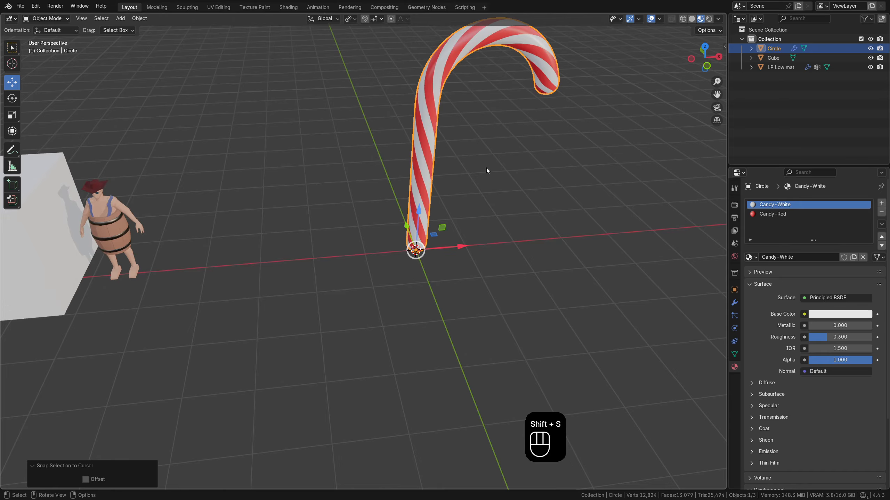
# - Scale the cane uniformly down to about 0.140, judging its size from the front against the character and cube
pyautogui.moveTo(487, 167); pyautogui.dragTo(343, 209, button='middle')
pyautogui.press('KP_1')
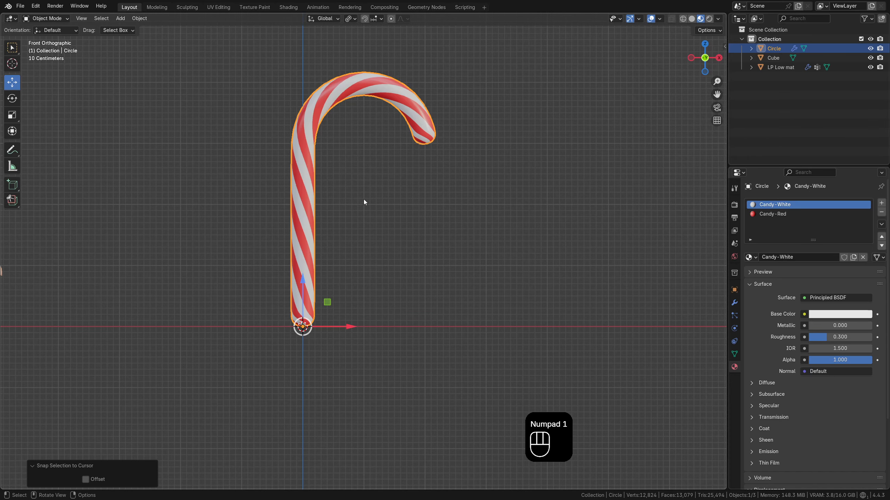
pyautogui.scroll(-3, 400, 219)
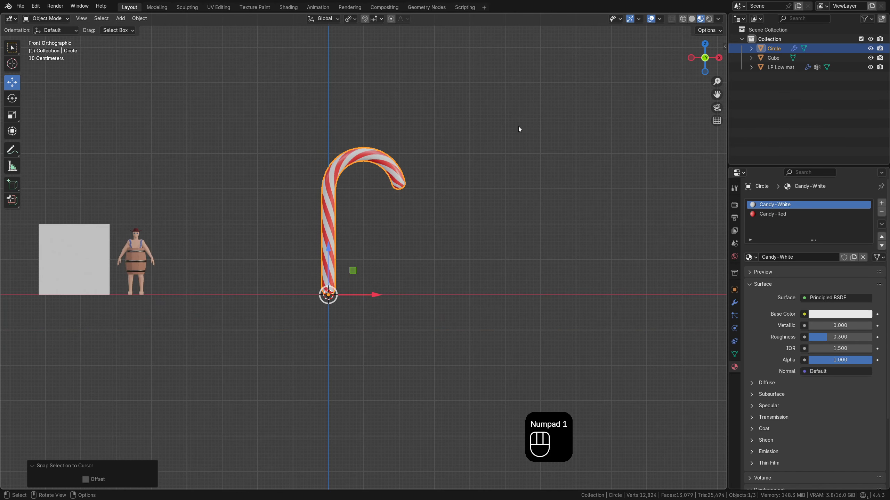
pyautogui.press('s')
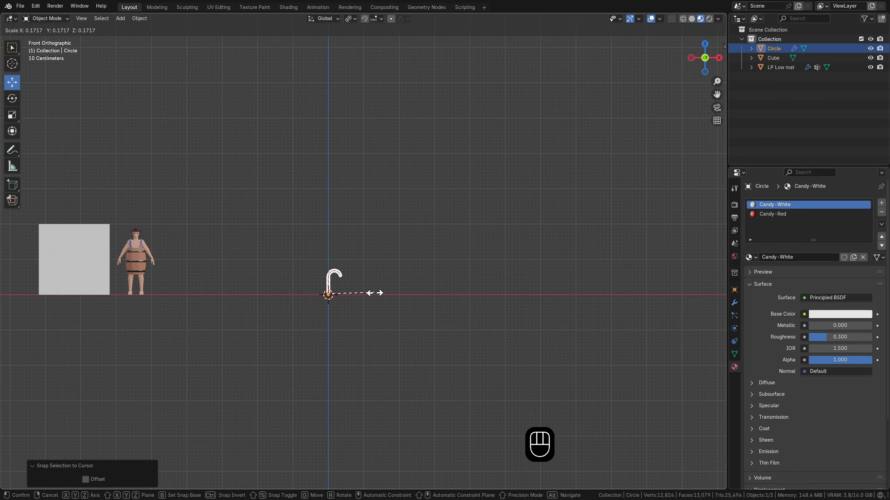
pyautogui.click(367, 301)
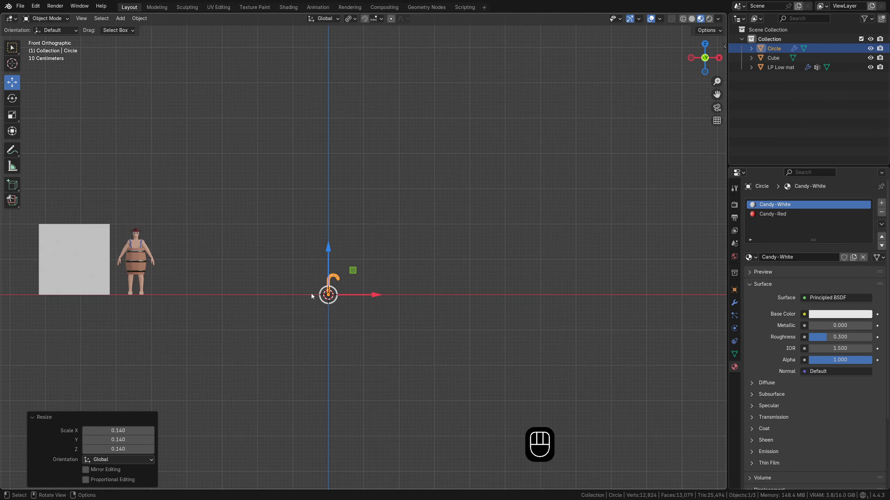
pyautogui.scroll(2, 313, 296)
pyautogui.scroll(-4, 78, 264)
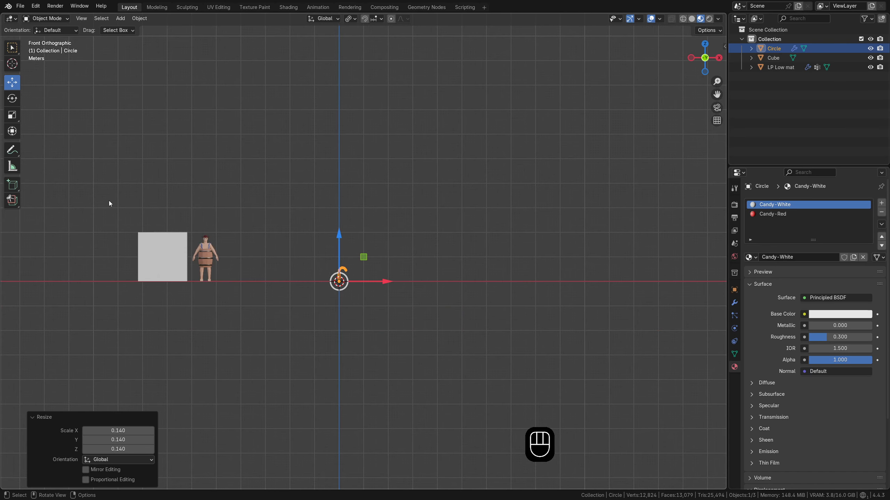
# - Move the reference cube and character together about 4.37 m along X so they stand close beside the cane
pyautogui.moveTo(109, 200); pyautogui.dragTo(345, 282)
pyautogui.scroll(4, 326, 295)
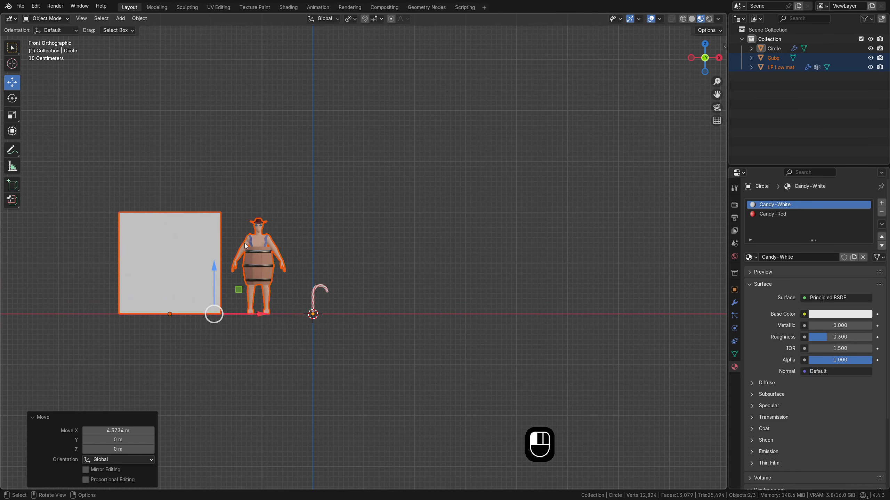
pyautogui.click(272, 281)
pyautogui.scroll(3, 256, 268)
pyautogui.keyDown('shift'); pyautogui.moveTo(256, 268); pyautogui.dragTo(403, 256, button='middle'); pyautogui.keyUp('shift')
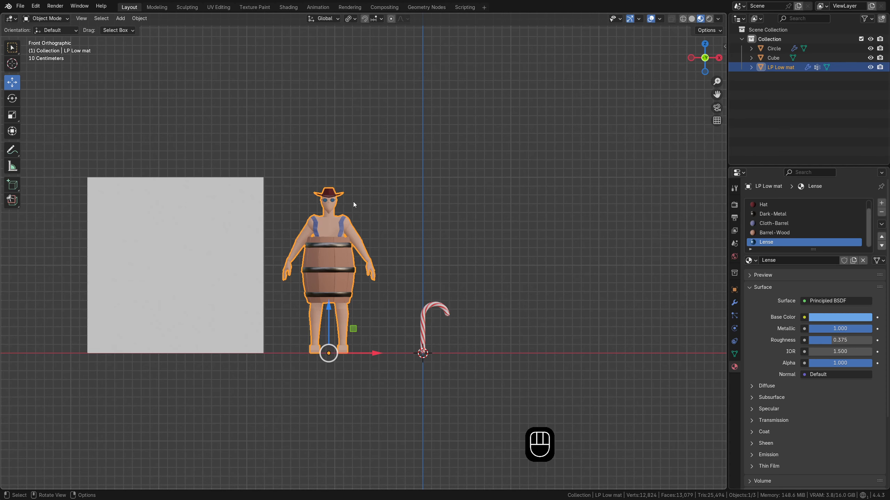
pyautogui.scroll(-3, 360, 287)
pyautogui.scroll(4, 367, 287)
pyautogui.keyDown('shift'); pyautogui.moveTo(368, 285); pyautogui.dragTo(242, 246, button='middle'); pyautogui.keyUp('shift')
# - Apply all transforms (location, rotation and scale) to the candy cane
pyautogui.click(315, 288)
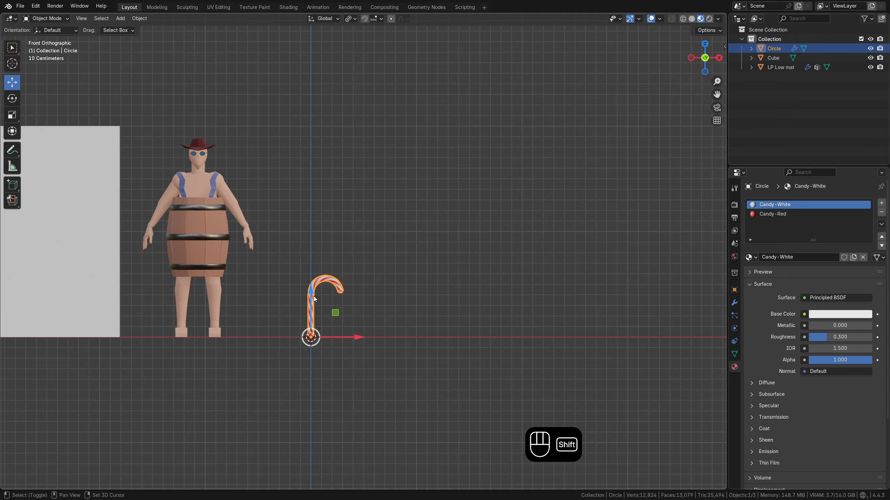
pyautogui.hotkey('shift', 'a')
pyautogui.moveTo(313, 296)
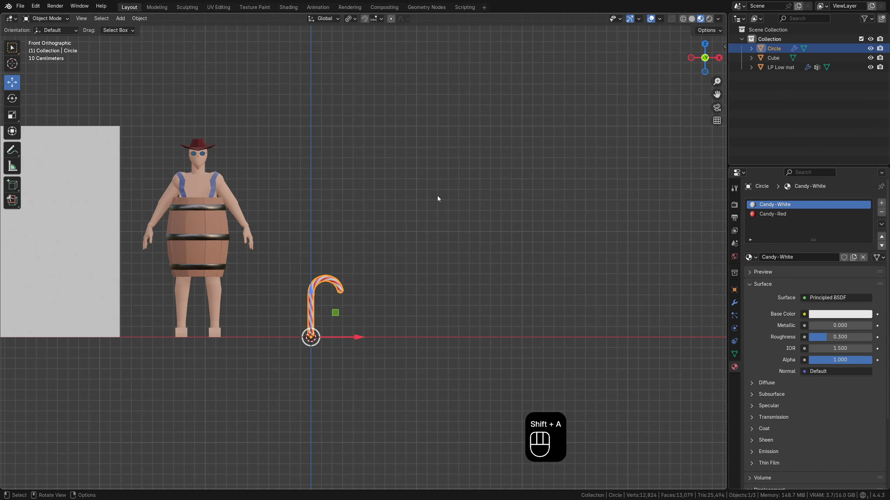
pyautogui.hotkey('shift', 'a')
pyautogui.press('Escape')
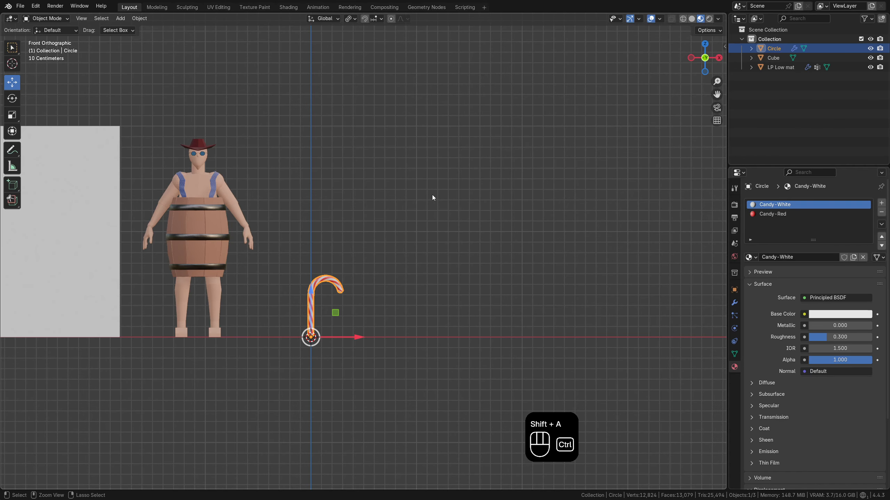
pyautogui.hotkey('ctrl', 'a')
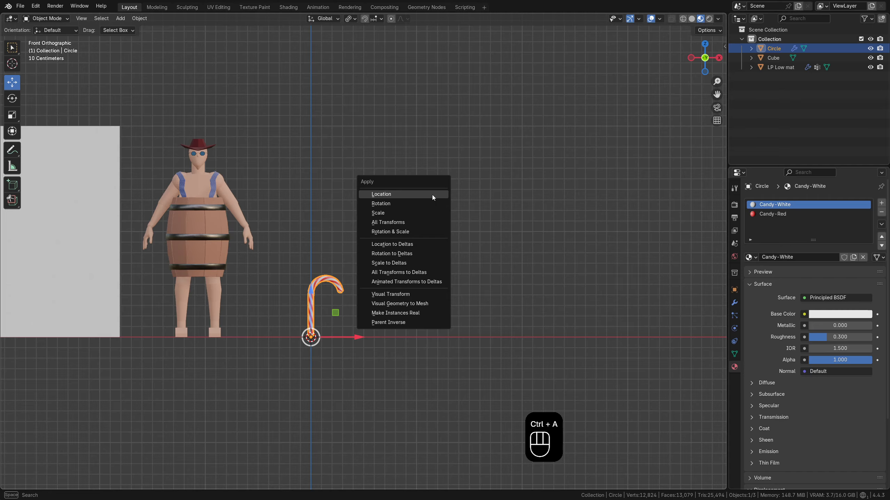
pyautogui.click(403, 222)
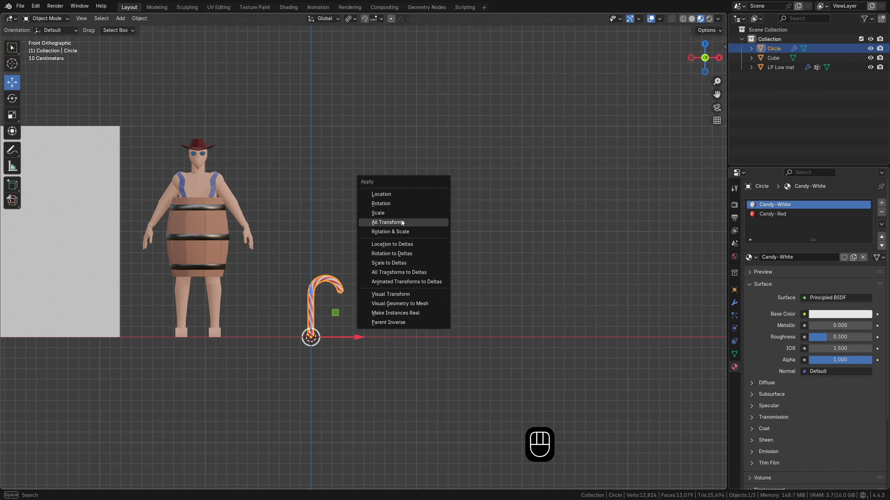
# - Set the candy cane's origin to the 3D cursor and check its size against the character
pyautogui.rightClick(321, 283)
pyautogui.moveTo(321, 282)
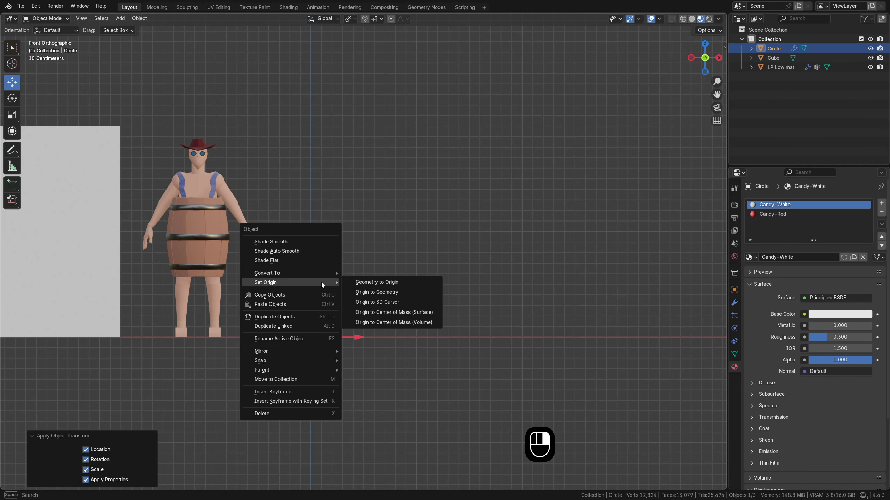
pyautogui.click(390, 302)
pyautogui.scroll(1, 375, 316)
pyautogui.scroll(4, 374, 314)
pyautogui.keyDown('shift'); pyautogui.moveTo(374, 314); pyautogui.dragTo(477, 185, button='middle'); pyautogui.keyUp('shift')
pyautogui.scroll(-3, 464, 210)
pyautogui.scroll(-1, 464, 209)
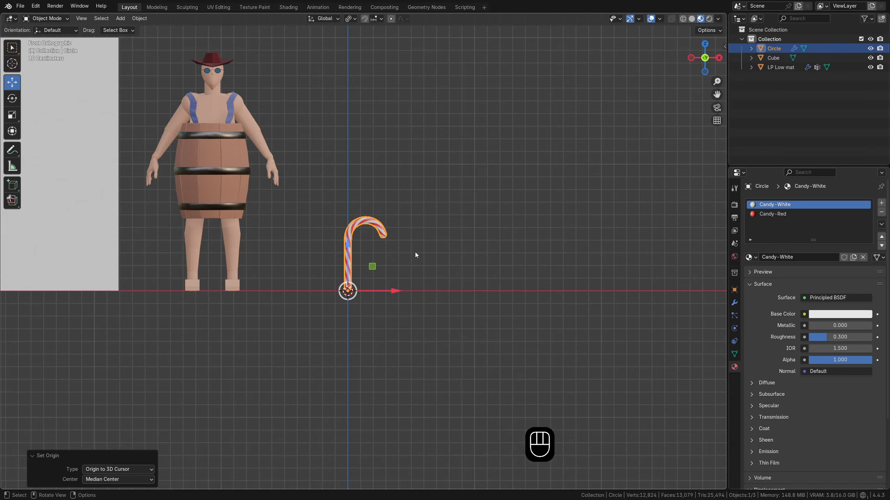
pyautogui.scroll(4, 425, 262)
pyautogui.scroll(-3, 425, 262)
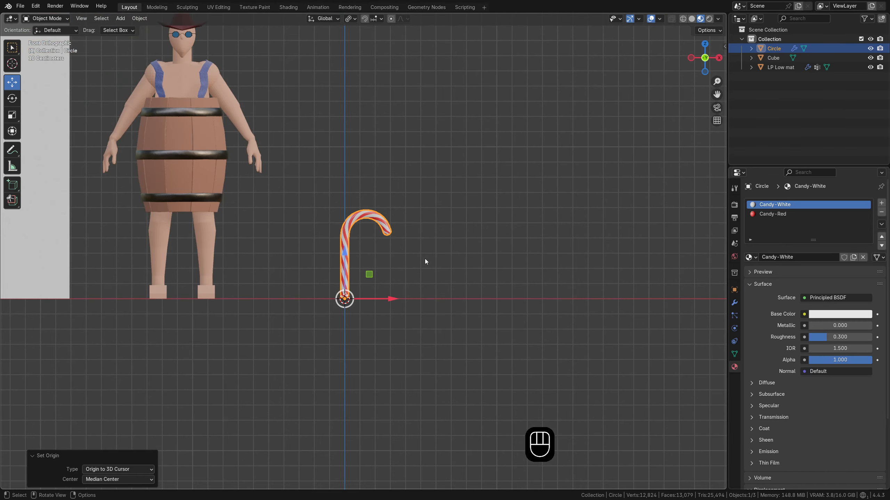
# - Add a third material slot to the cane and create a new material in it
pyautogui.click(784, 214)
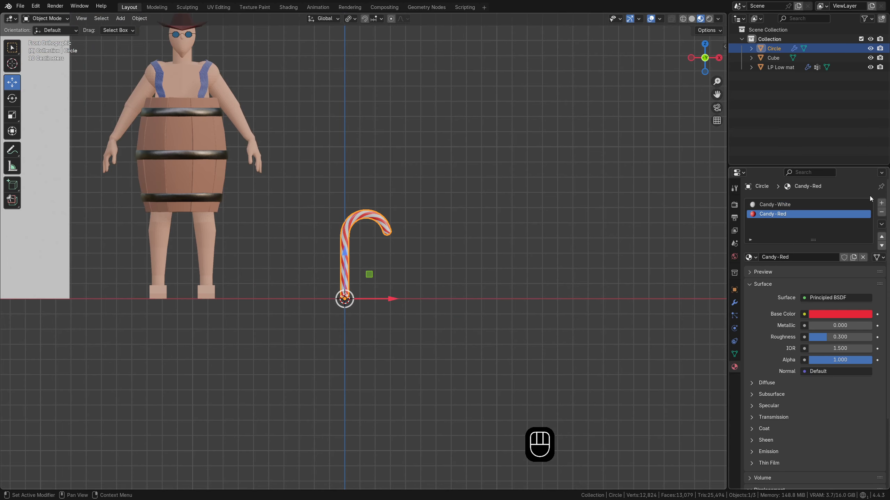
pyautogui.click(882, 204)
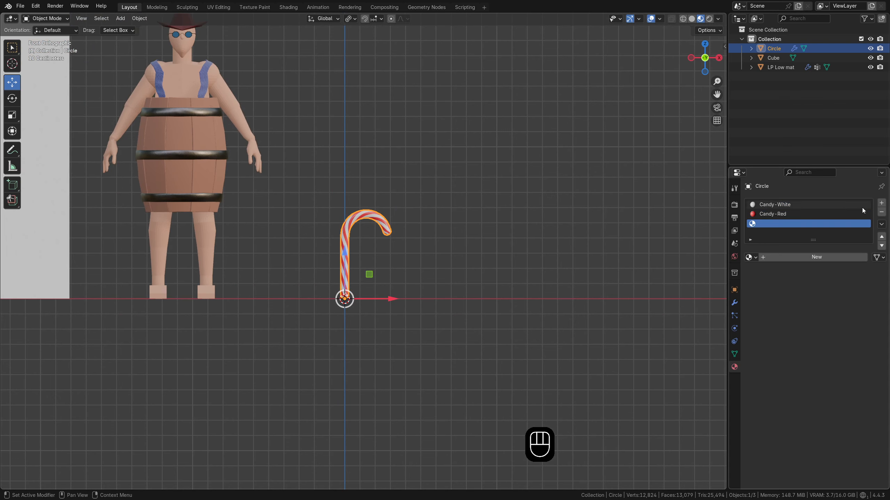
pyautogui.click(774, 215)
pyautogui.click(882, 224)
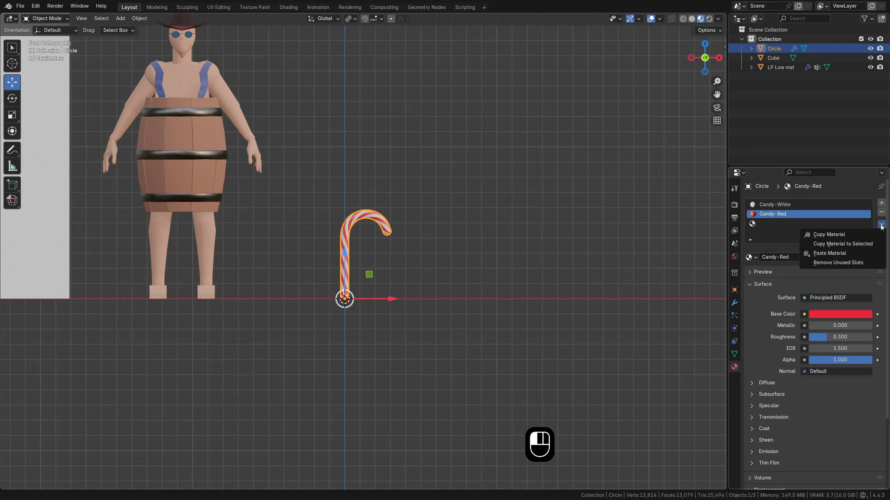
pyautogui.click(829, 235)
pyautogui.click(756, 224)
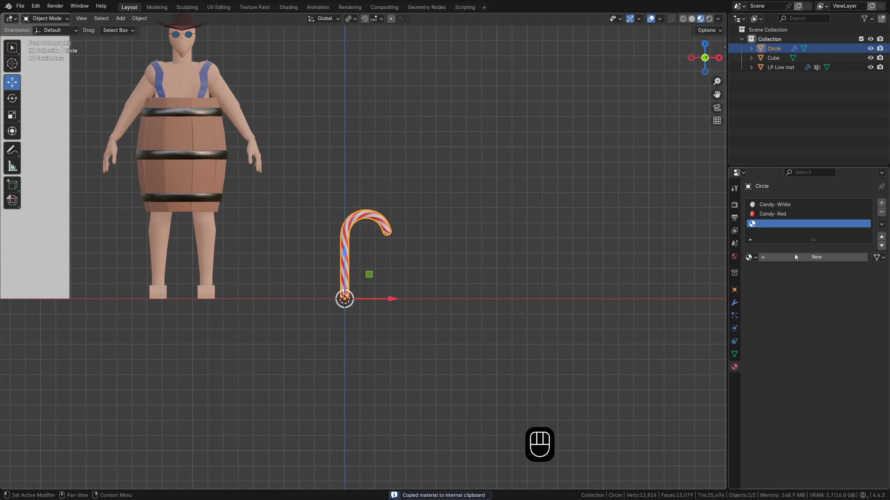
pyautogui.click(806, 258)
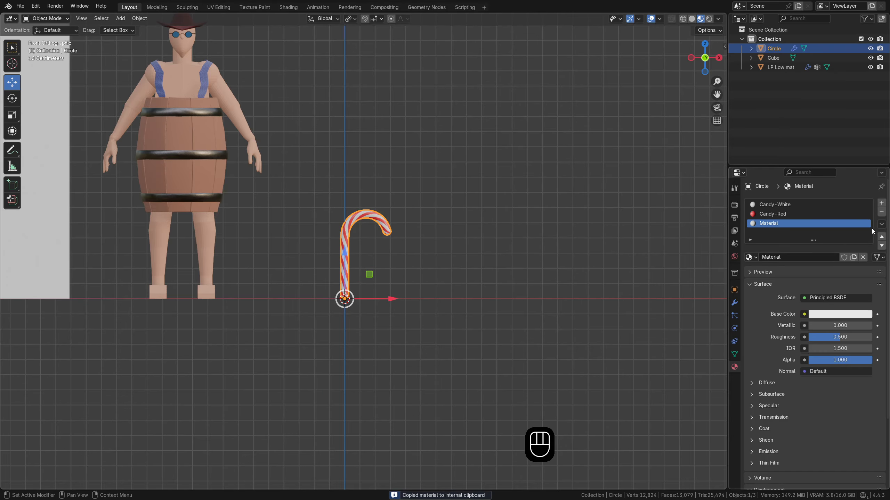
# - Rename the new material Candy-Blue and set its base color to a saturated blue
pyautogui.doubleClick(774, 224)
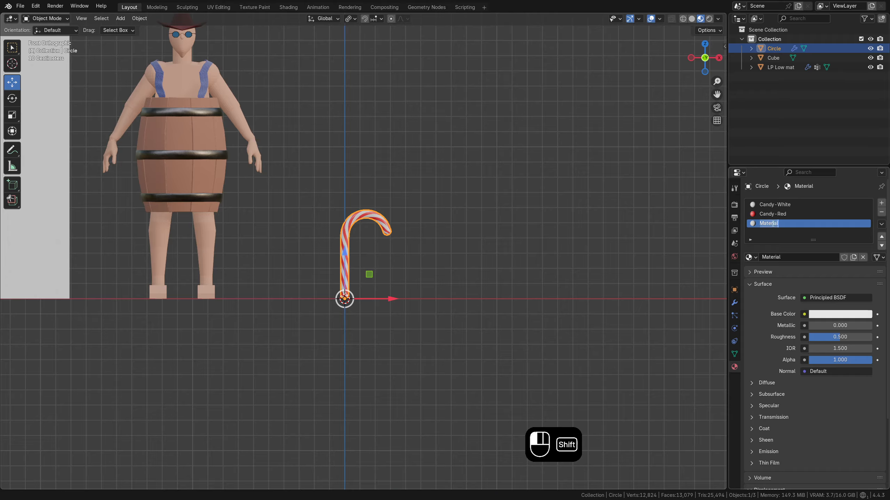
pyautogui.write('Candy-')
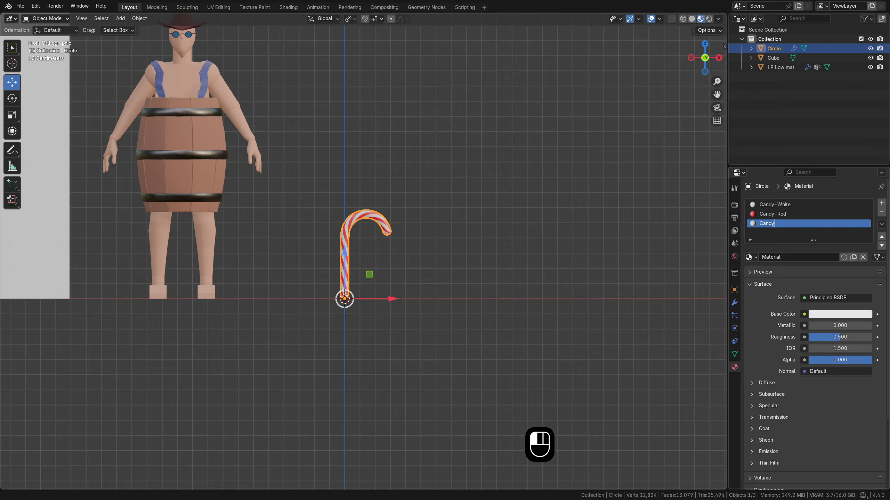
pyautogui.write('Blue')
pyautogui.press('Return')
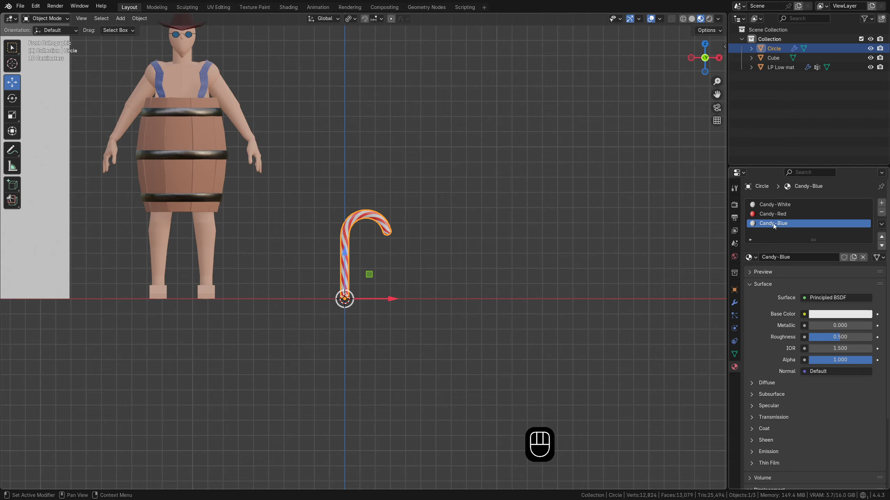
pyautogui.click(837, 314)
pyautogui.moveTo(820, 196); pyautogui.dragTo(848, 181)
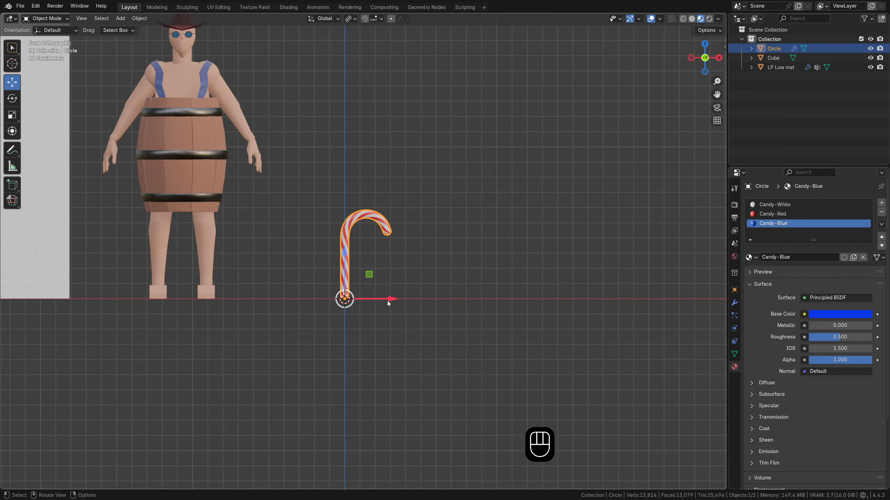
# - Duplicate the red-and-white cane and place the copy about 0.88 m away along X
pyautogui.click(348, 236)
pyautogui.hotkey('shift', 'd')
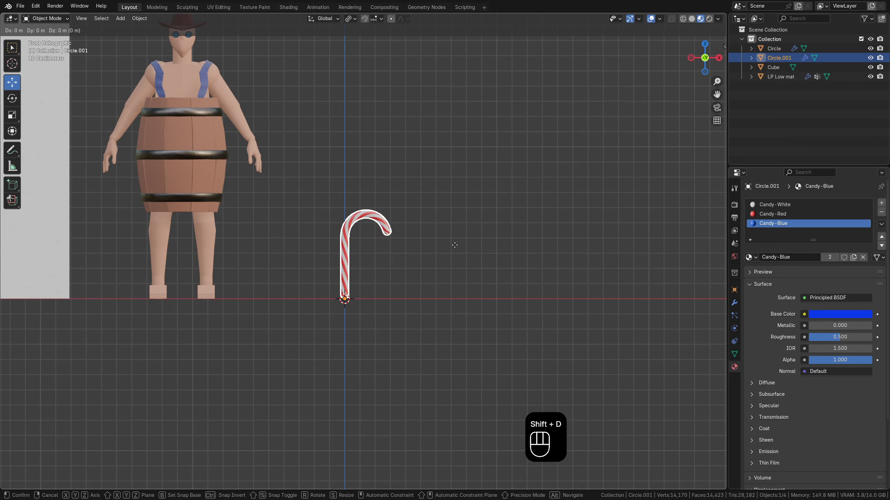
pyautogui.press('x')
pyautogui.click(589, 248)
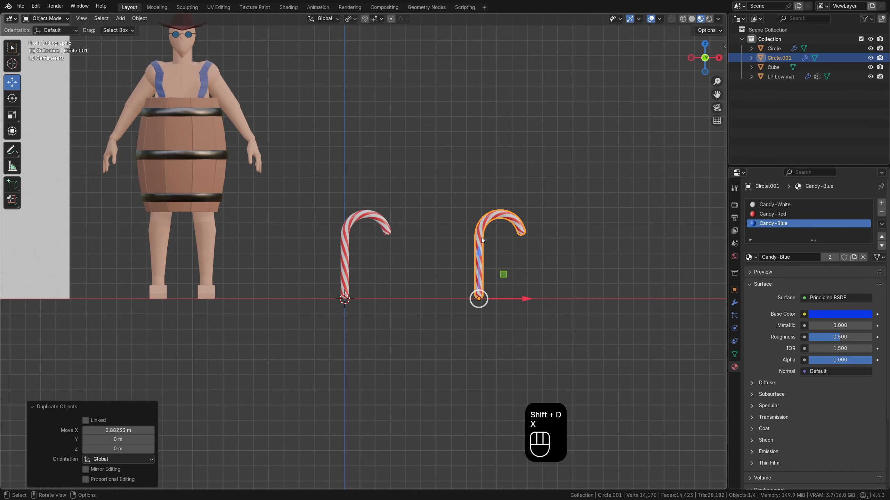
# - On the duplicated cane, select all red stripe faces by matching material and assign Candy-Blue to them
pyautogui.scroll(3, 481, 238)
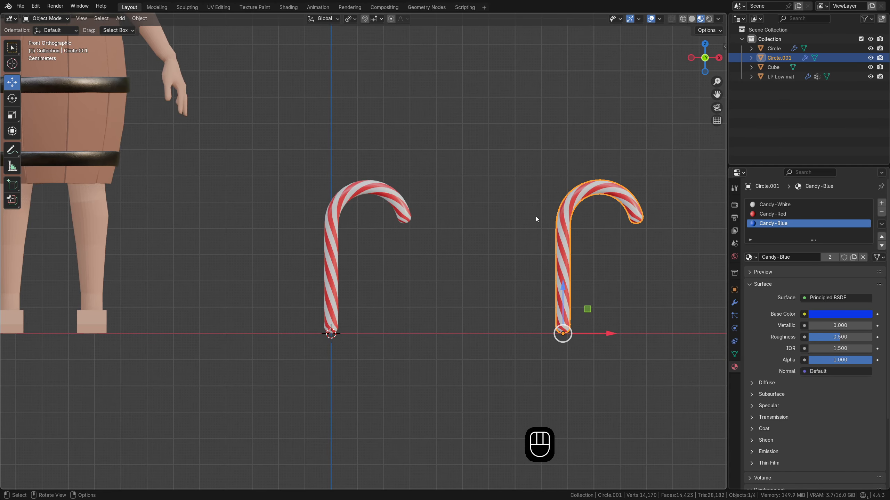
pyautogui.click(562, 220)
pyautogui.press('Tab')
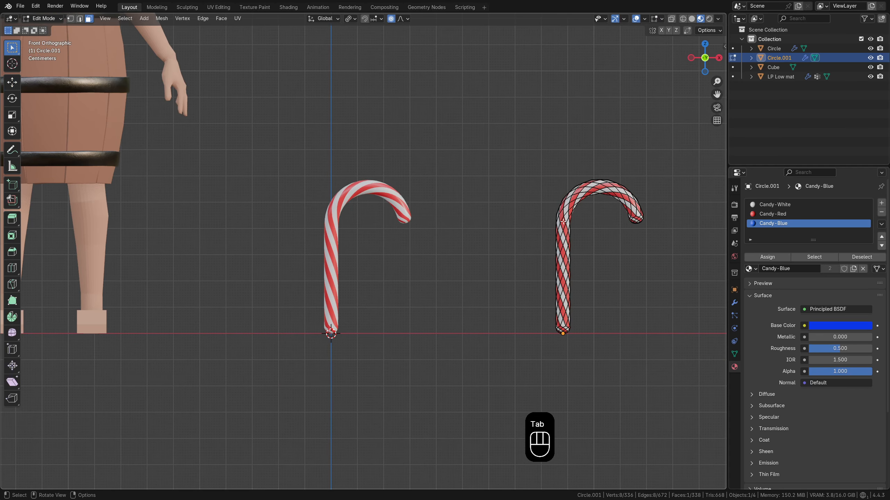
pyautogui.click(563, 222)
pyautogui.scroll(2, 558, 230)
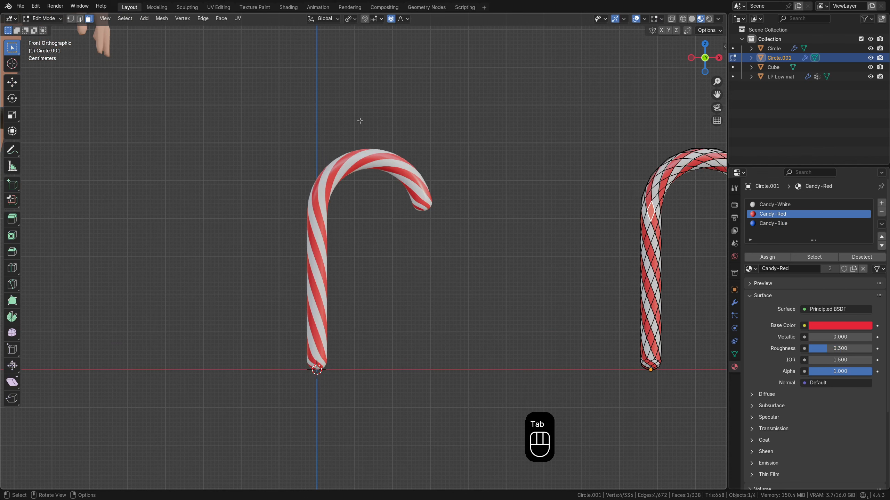
pyautogui.click(125, 19)
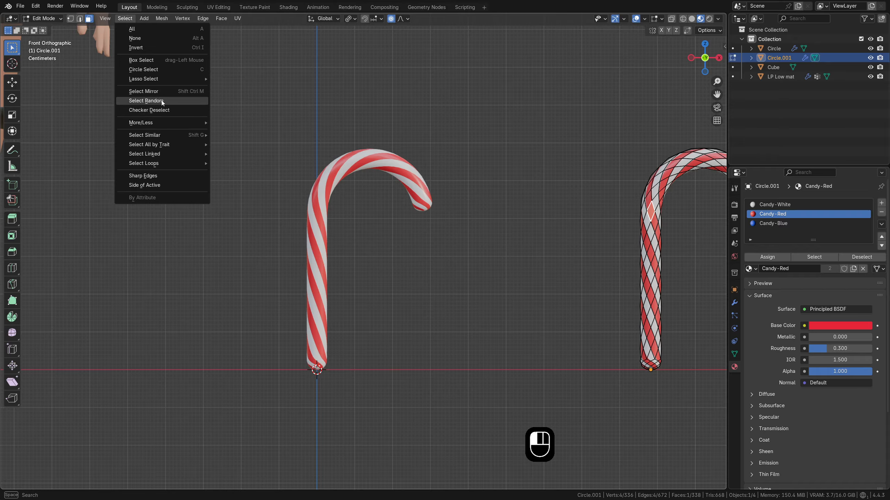
pyautogui.moveTo(158, 134)
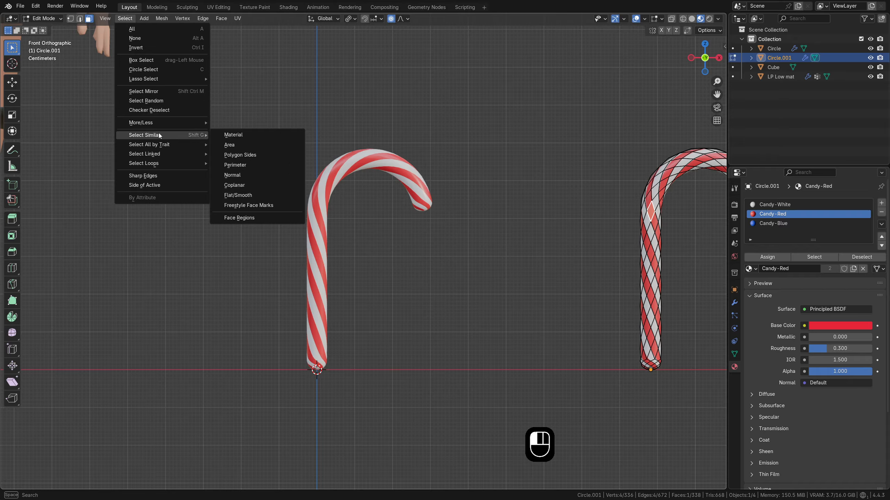
pyautogui.click(236, 136)
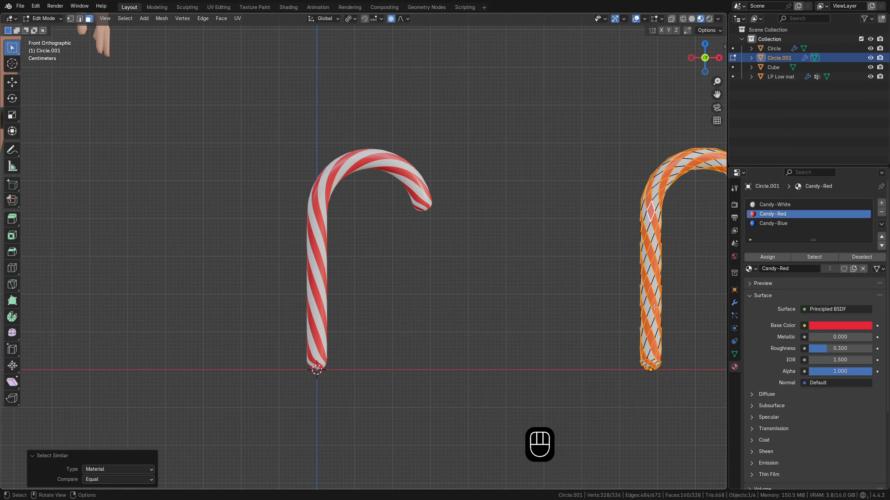
pyautogui.click(774, 223)
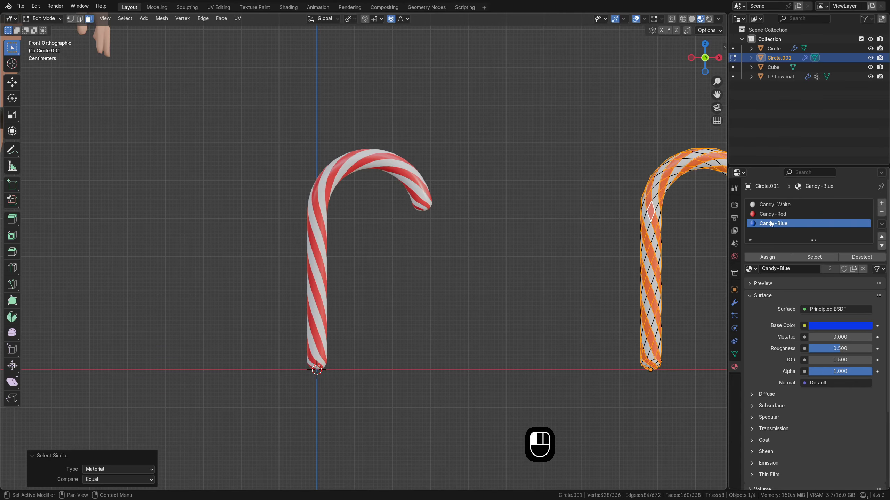
pyautogui.click(768, 257)
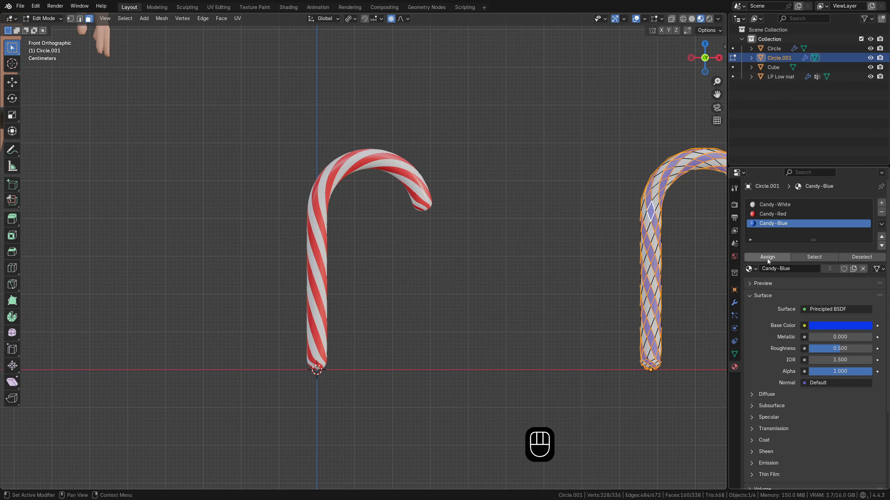
pyautogui.press('Tab')
pyautogui.scroll(-2, 610, 272)
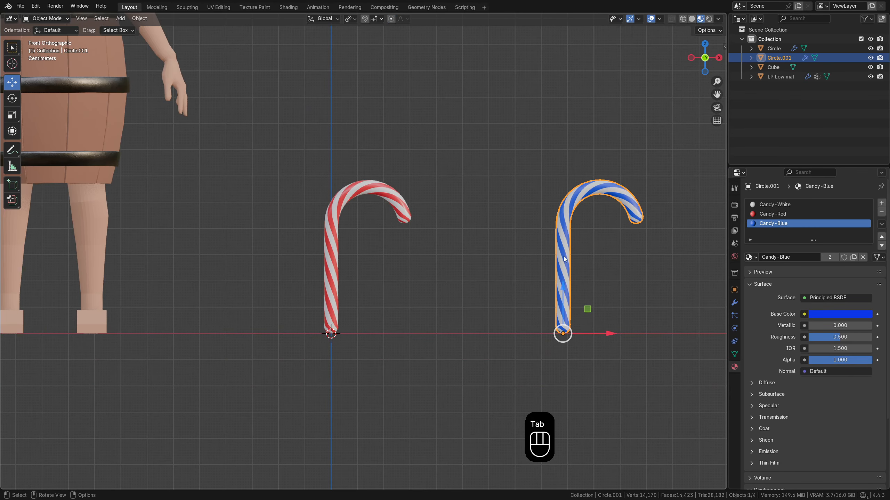
# - Move the blue cane about 0.46 m along negative X, and duplicate the red cane about 0.88 m along positive X
pyautogui.moveTo(605, 331); pyautogui.dragTo(483, 327)
pyautogui.keyDown('shift'); pyautogui.moveTo(492, 275); pyautogui.dragTo(479, 257, button='middle'); pyautogui.keyUp('shift')
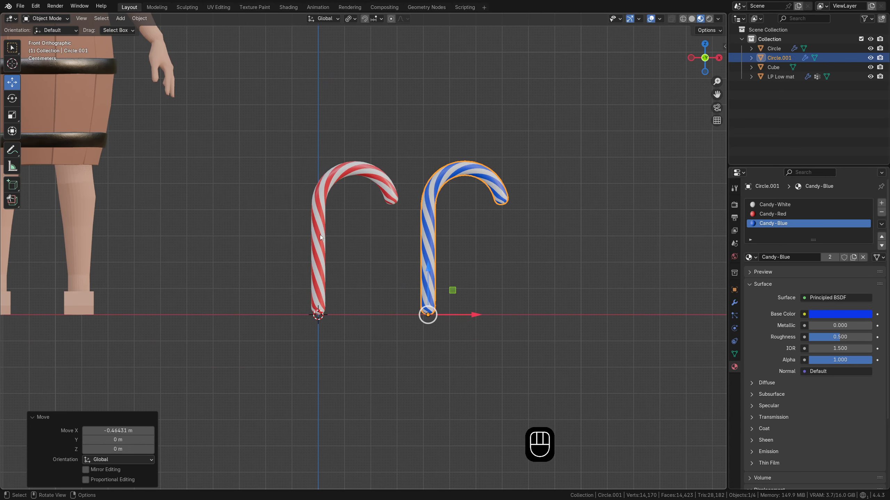
pyautogui.click(316, 238)
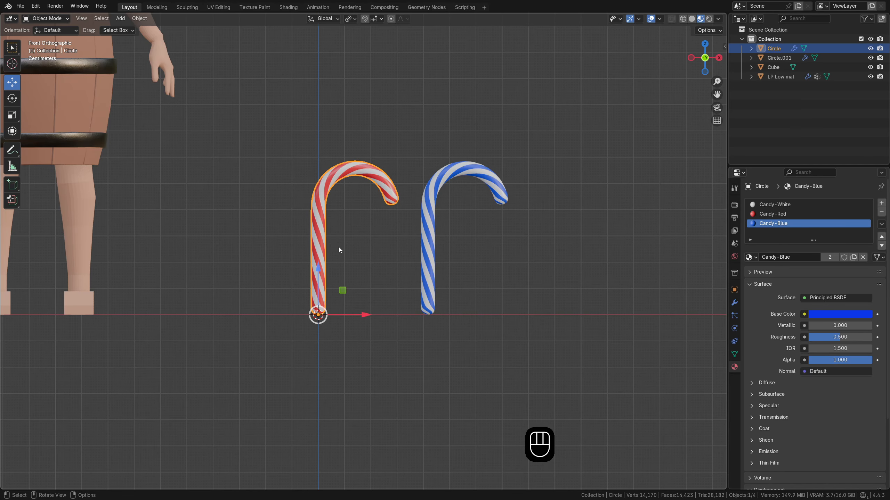
pyautogui.hotkey('shift', 'd')
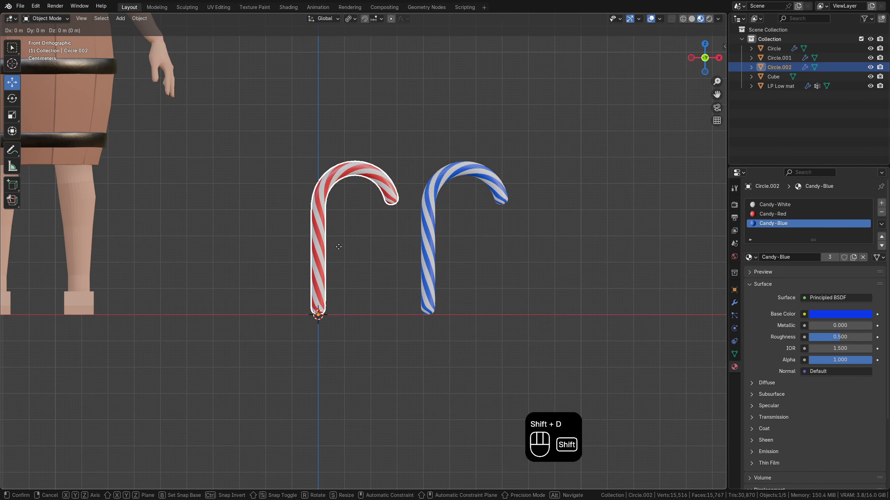
pyautogui.press('x')
pyautogui.click(567, 264)
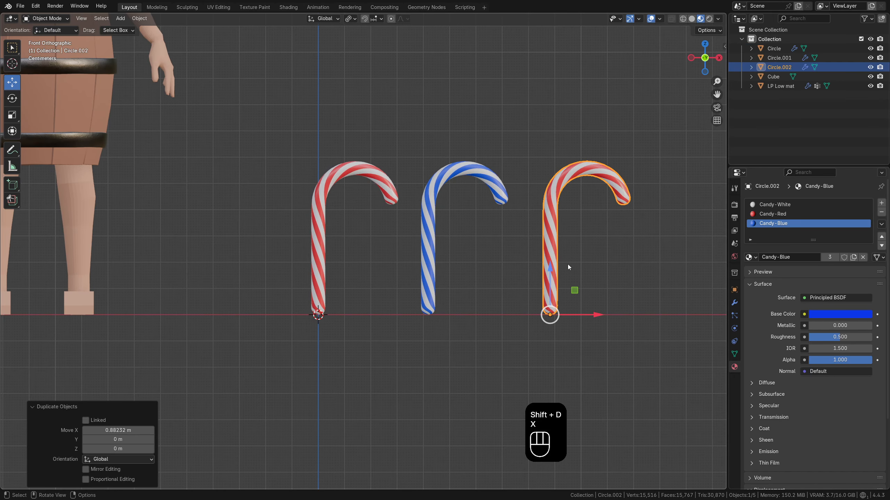
# - On the third, red-and-white cane, add centered lengthwise loop cuts along two of the white stripes
pyautogui.scroll(2, 564, 258)
pyautogui.scroll(-1, 563, 259)
pyautogui.keyDown('shift'); pyautogui.moveTo(563, 259); pyautogui.dragTo(457, 247, button='middle'); pyautogui.keyUp('shift')
pyautogui.press('Tab')
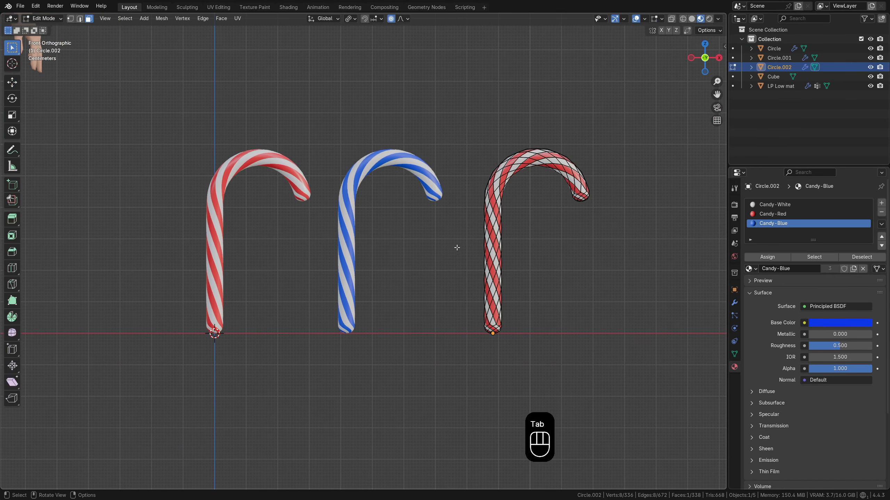
pyautogui.scroll(4, 493, 222)
pyautogui.keyDown('shift'); pyautogui.moveTo(493, 223); pyautogui.dragTo(517, 207, button='middle'); pyautogui.keyUp('shift')
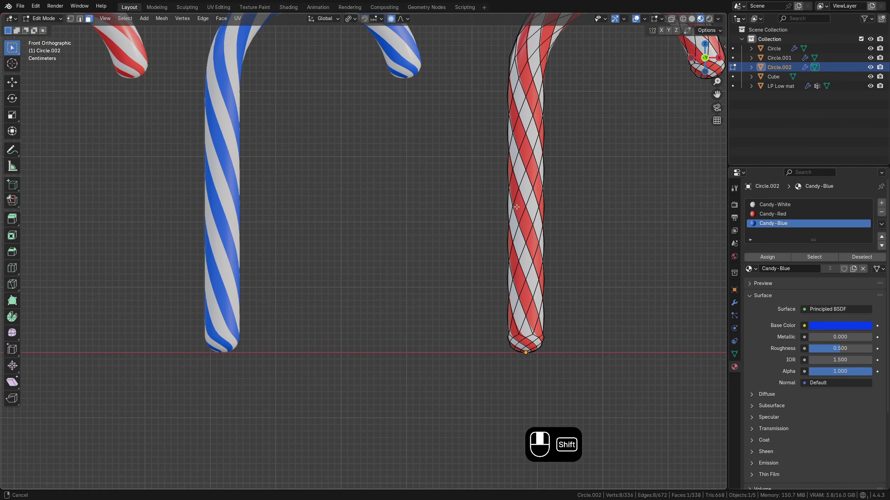
pyautogui.hotkey('ctrl', 'r')
pyautogui.click(516, 234)
pyautogui.rightClick(517, 227)
pyautogui.hotkey('ctrl', 'r')
pyautogui.click(523, 174)
pyautogui.rightClick(524, 165)
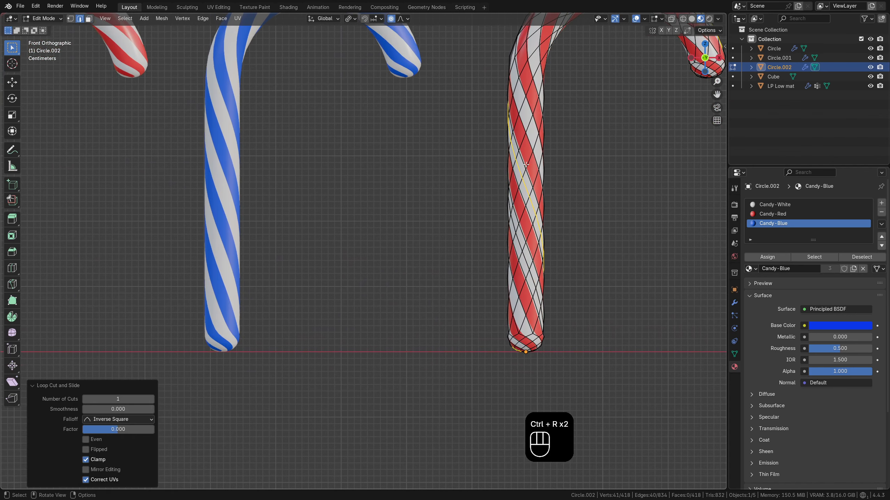
# - Add a centered loop cut along each of the two remaining white stripes of the third cane
pyautogui.hotkey('ctrl', 'r')
pyautogui.click(528, 116)
pyautogui.rightClick(529, 113)
pyautogui.keyDown('shift'); pyautogui.moveTo(541, 53); pyautogui.dragTo(512, 167, button='middle'); pyautogui.keyUp('shift')
pyautogui.hotkey('ctrl', 'r')
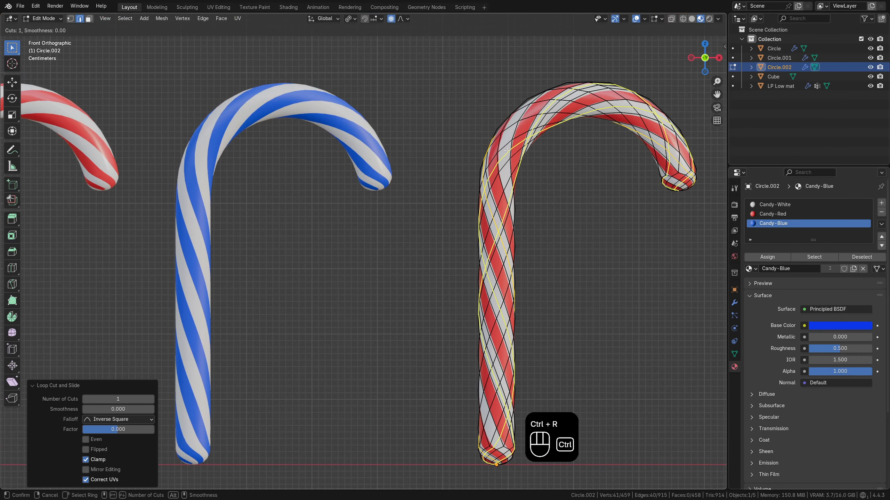
pyautogui.click(504, 133)
pyautogui.rightClick(500, 296)
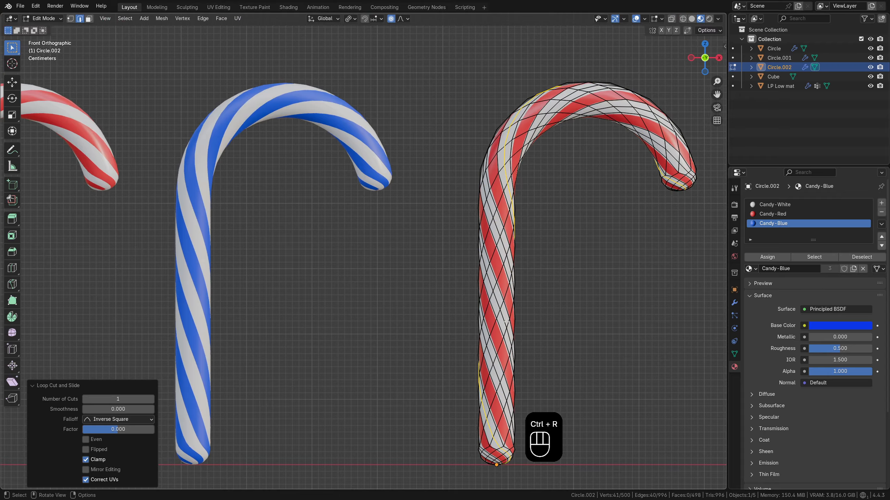
# - Select all four center loops of the white stripes and bevel them 0.0038 m wide with 1 segment
pyautogui.keyDown('alt'); pyautogui.keyDown('shift'); pyautogui.click(487, 347); pyautogui.keyUp('shift'); pyautogui.keyUp('alt')
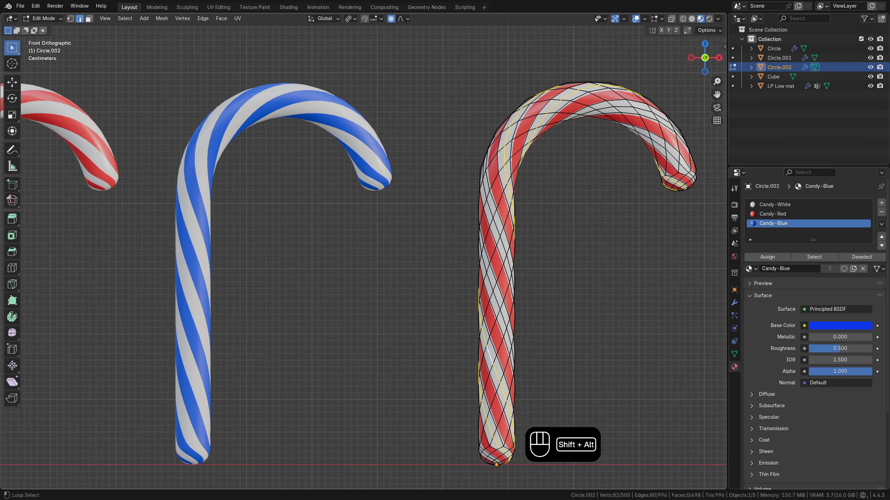
pyautogui.keyDown('alt'); pyautogui.keyDown('shift'); pyautogui.click(499, 214); pyautogui.keyUp('shift'); pyautogui.keyUp('alt')
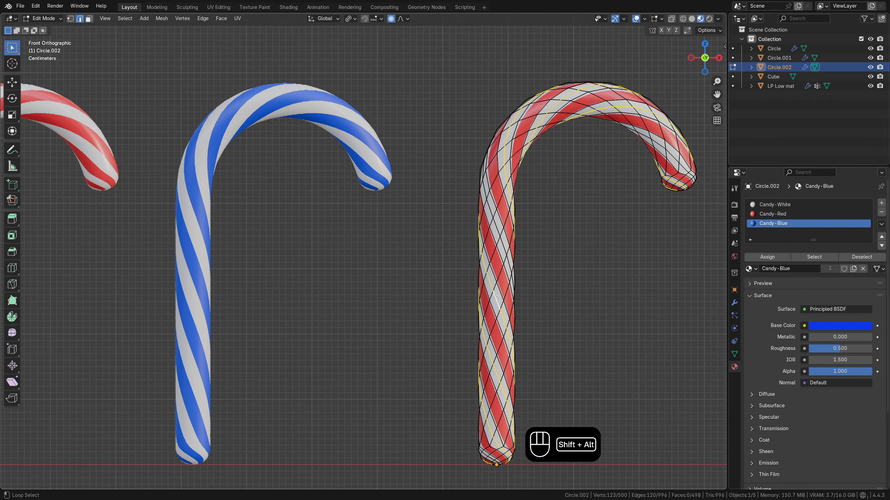
pyautogui.keyDown('alt'); pyautogui.keyDown('shift'); pyautogui.click(489, 210); pyautogui.keyUp('shift'); pyautogui.keyUp('alt')
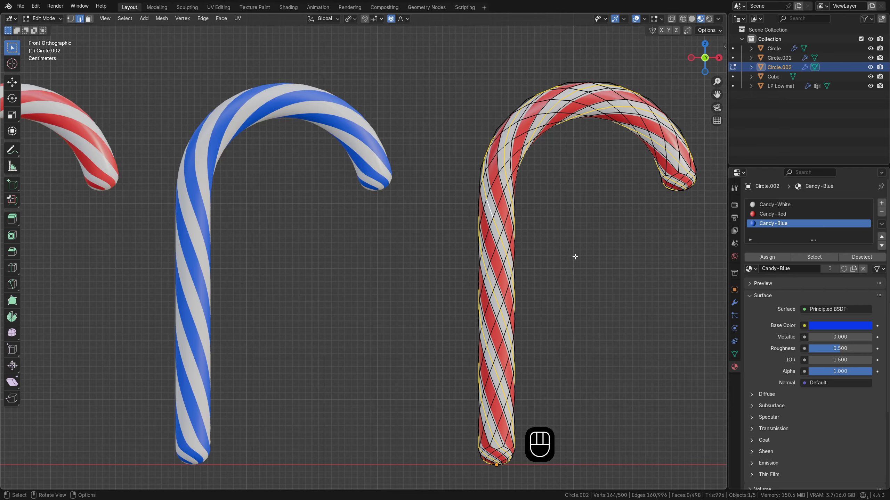
pyautogui.hotkey('ctrl', 'b')
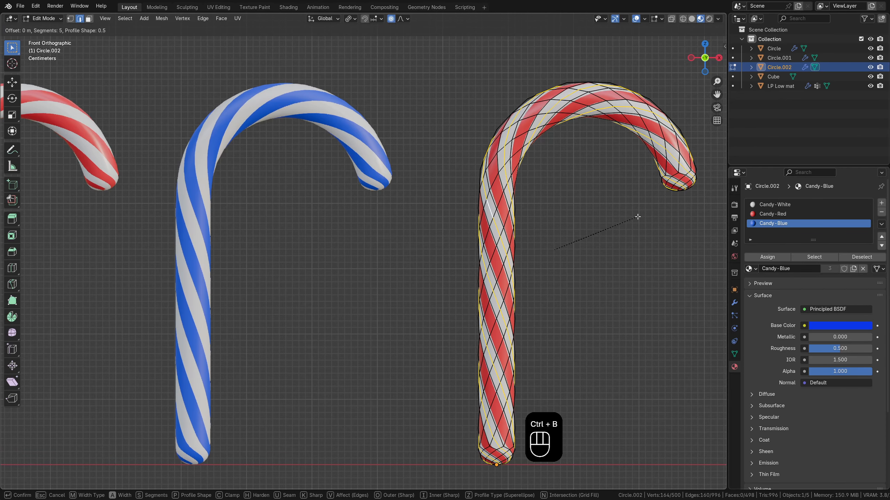
pyautogui.scroll(4, 638, 217)
pyautogui.scroll(-4, 640, 215)
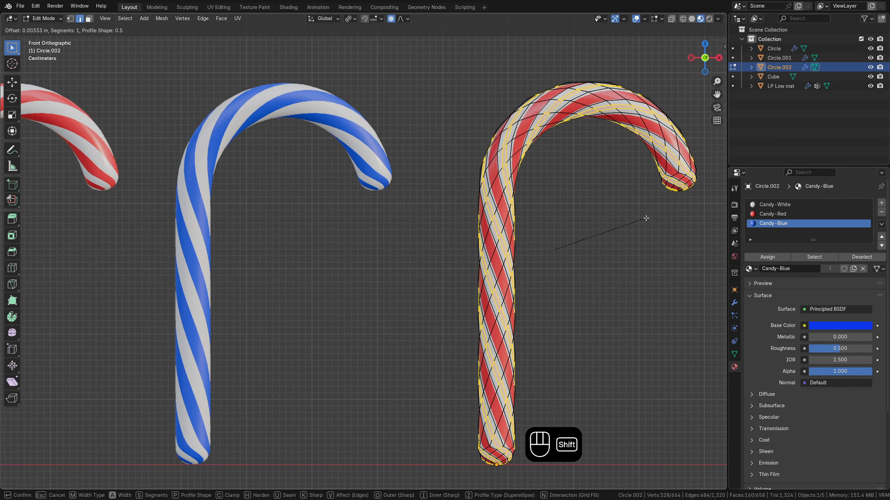
pyautogui.click(647, 219)
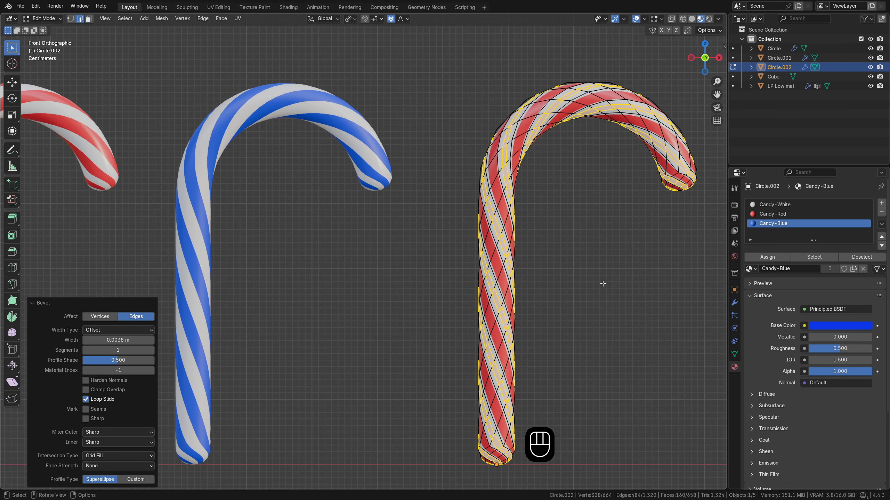
# - Assign Candy-Blue to the narrow beveled strips inside the white stripes and return to Object Mode
pyautogui.click(776, 256)
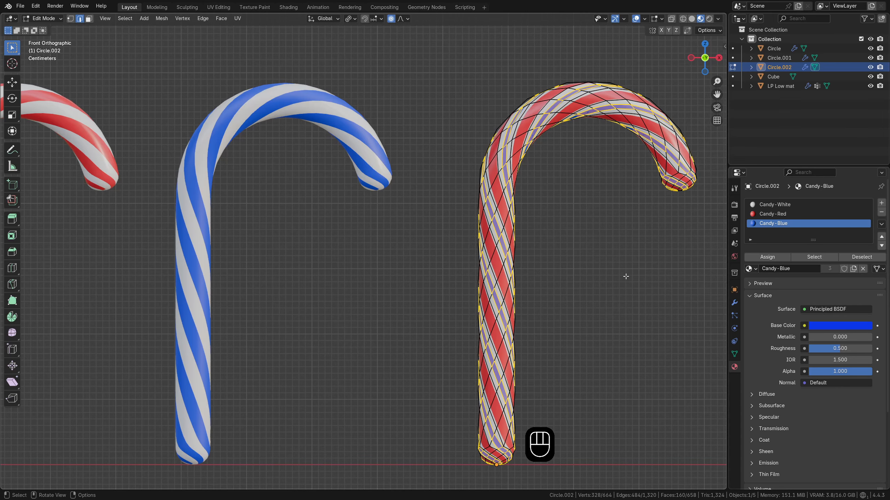
pyautogui.press('Tab')
pyautogui.scroll(-4, 624, 277)
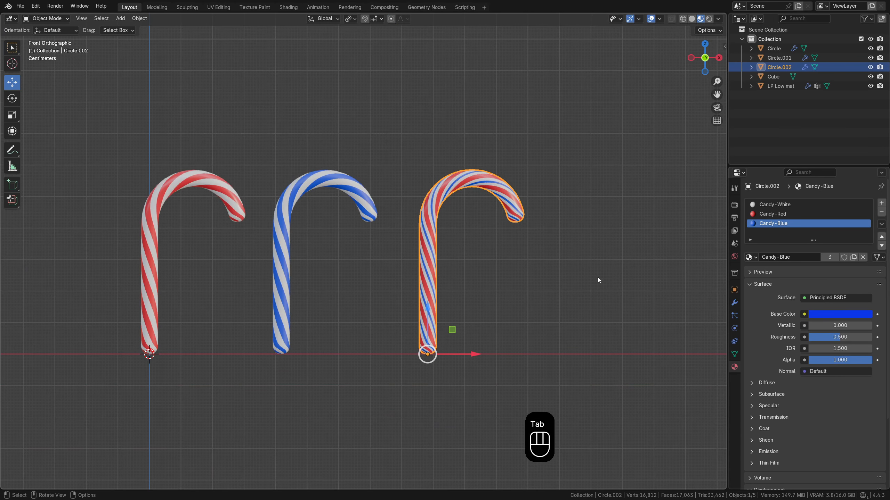
pyautogui.scroll(-2, 591, 281)
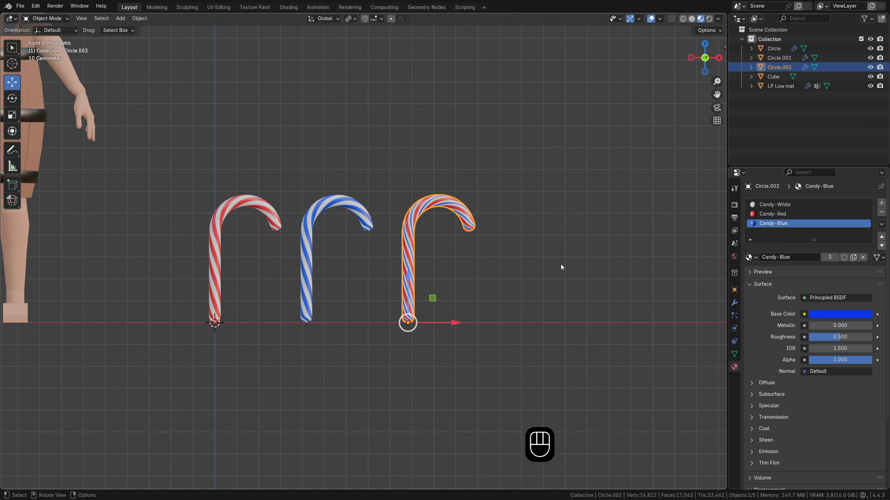
pyautogui.scroll(-3, 549, 262)
pyautogui.moveTo(528, 262)
pyautogui.mouseDown(button='middle')
pyautogui.moveTo(520, 264)
pyautogui.moveTo(524, 278)
pyautogui.mouseUp(button='middle')
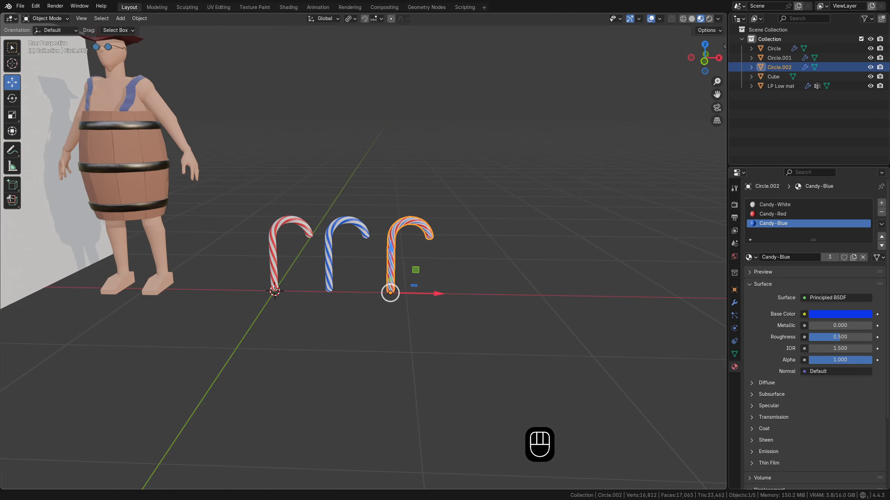